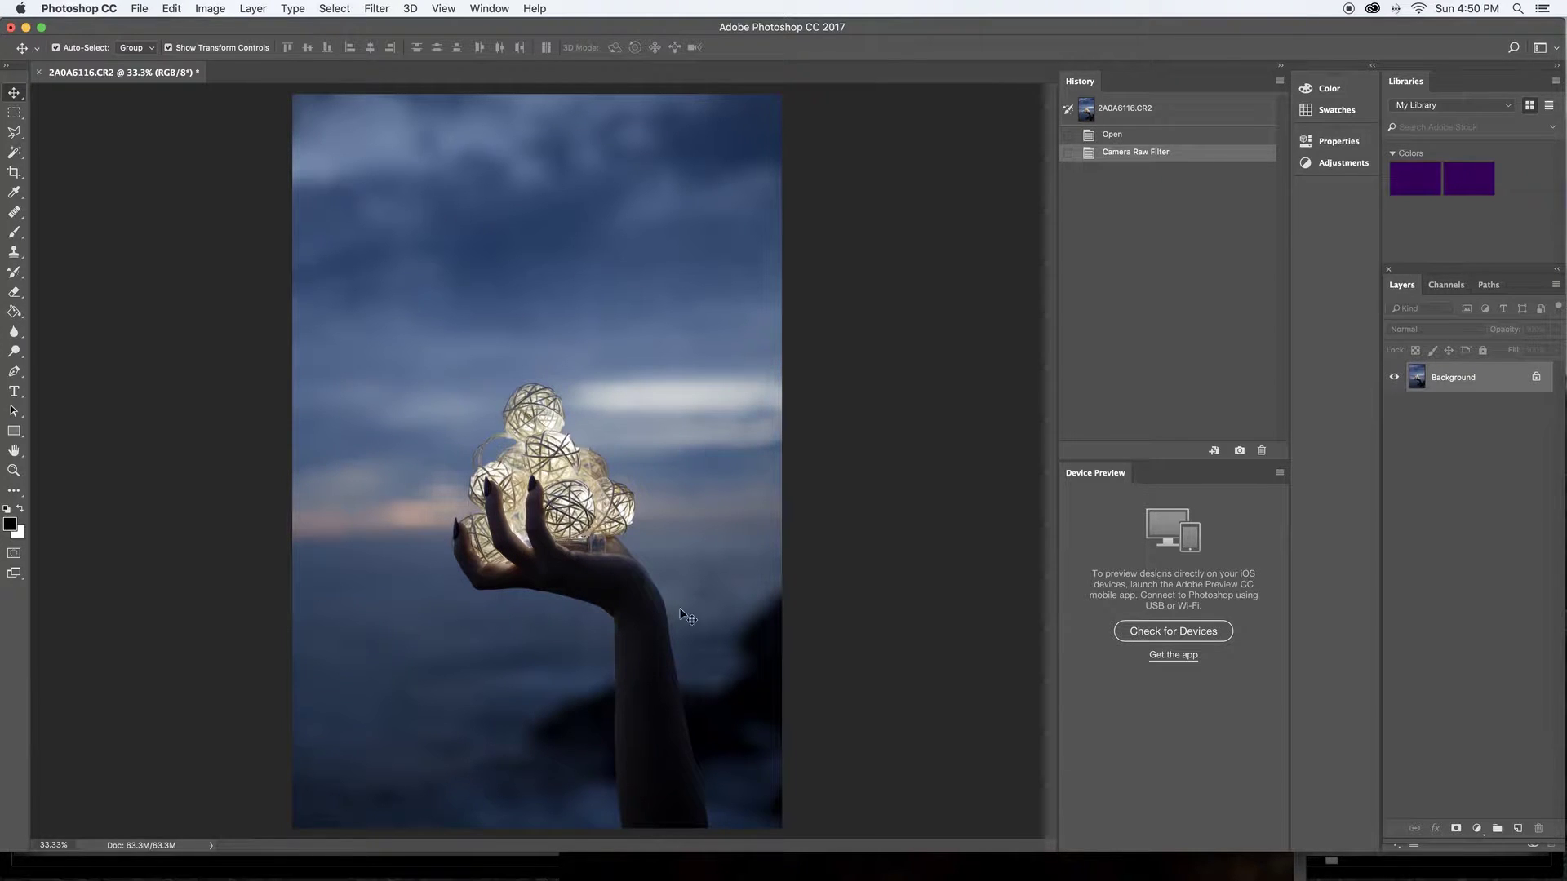
# Bring the floating 2A0A1322.CR2 bokeh light-string window to the front.
pyautogui.click(844, 870)
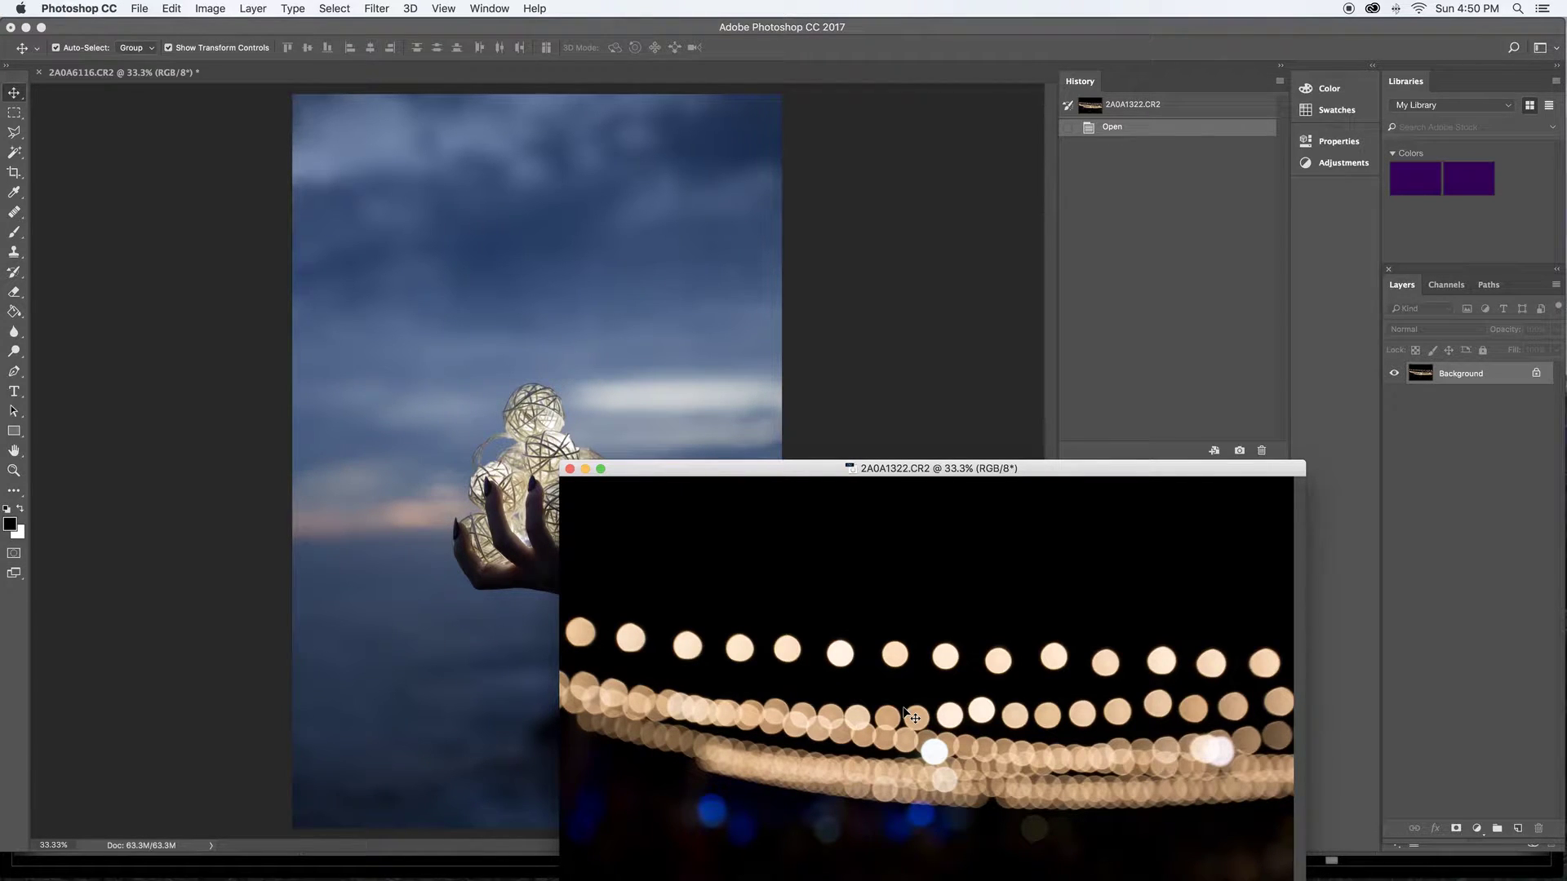
# Copy the bokeh photo onto the hand photo, rotate it about -87° and enlarge it to fill the frame.
pyautogui.moveTo(911, 719); pyautogui.dragTo(488, 583)
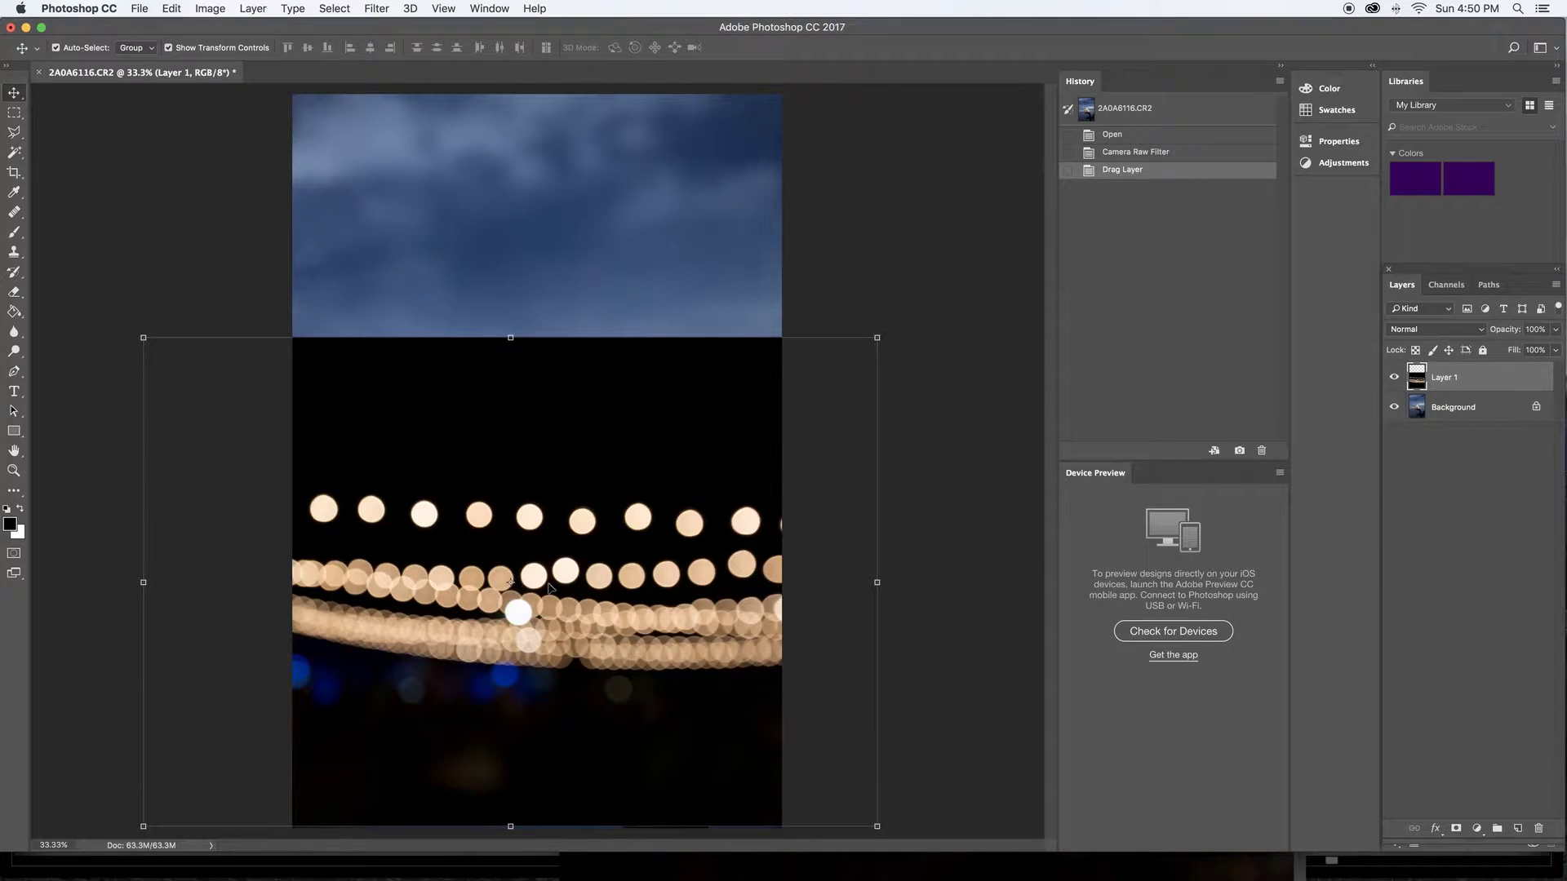
pyautogui.click(887, 331)
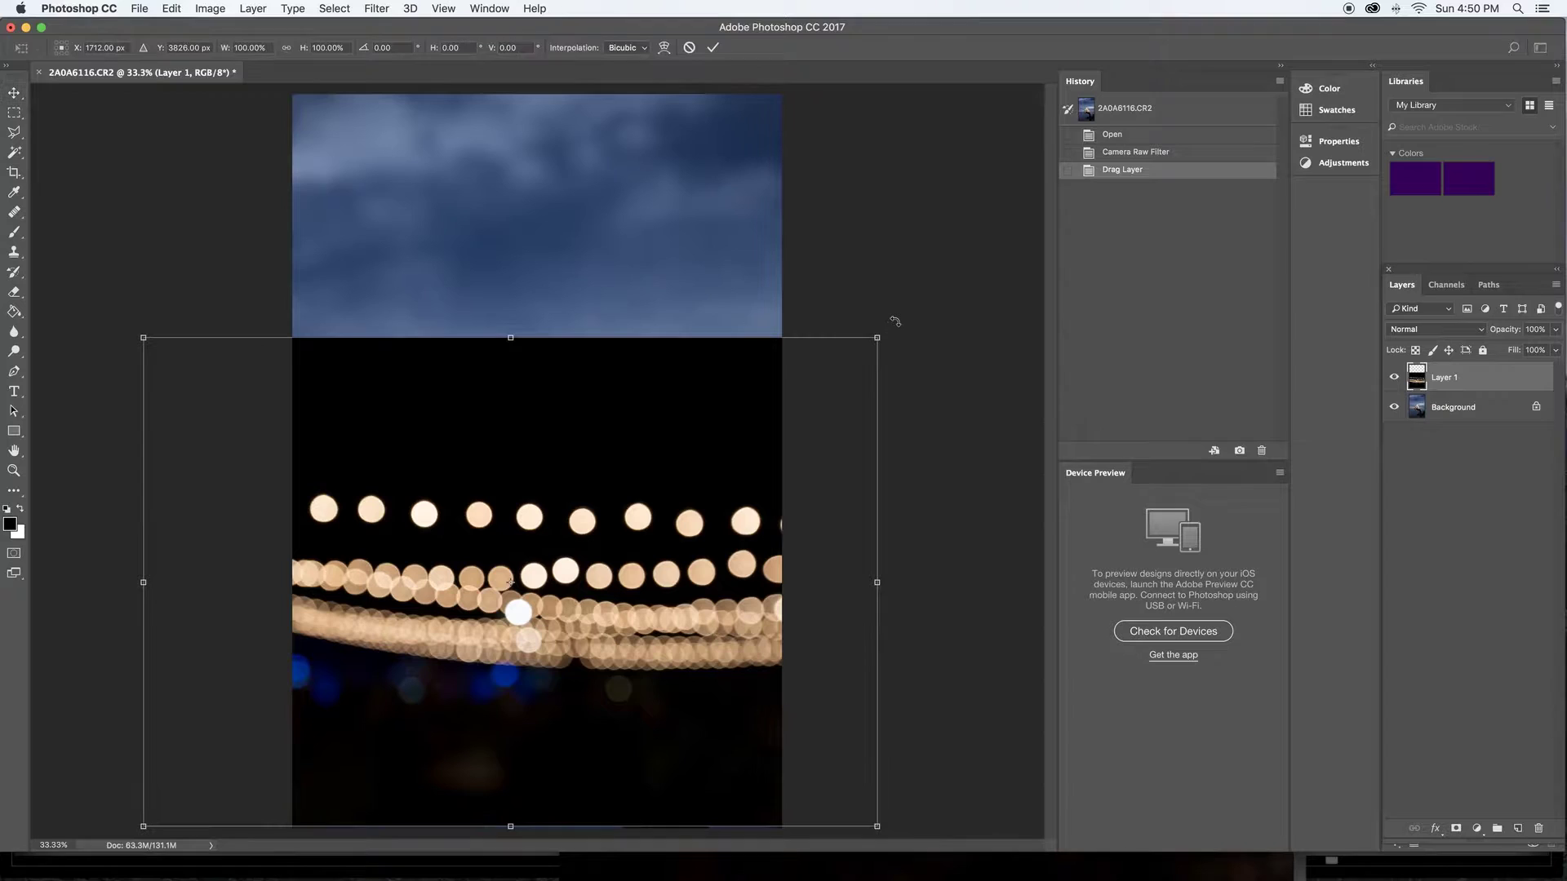
pyautogui.moveTo(894, 322)
pyautogui.mouseDown()
pyautogui.moveTo(621, 215)
pyautogui.moveTo(289, 216)
pyautogui.mouseUp()
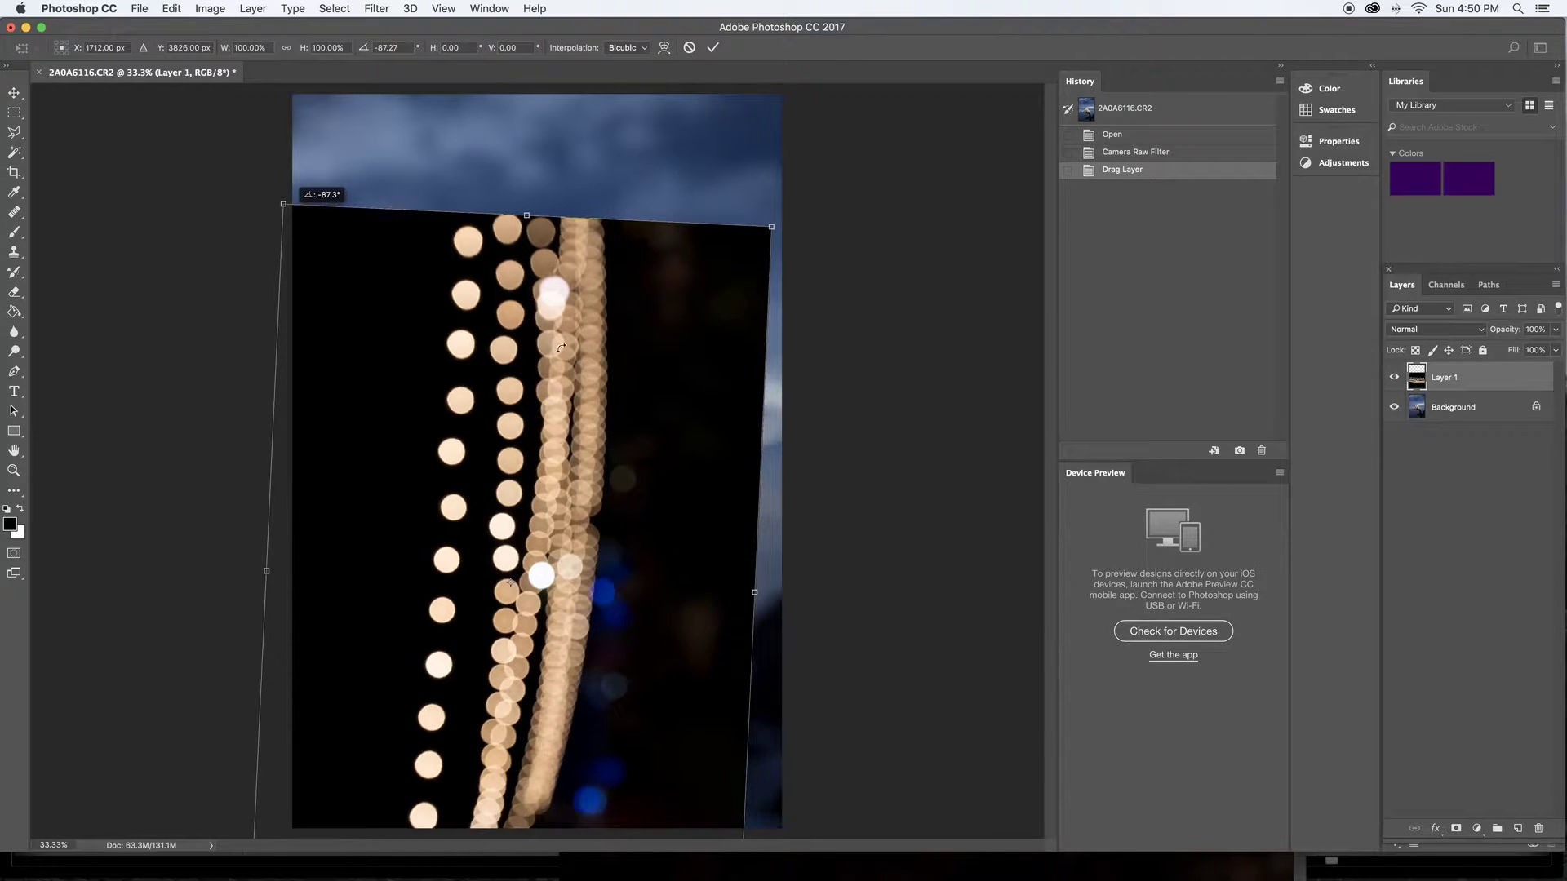
pyautogui.moveTo(701, 296); pyautogui.dragTo(769, 188)
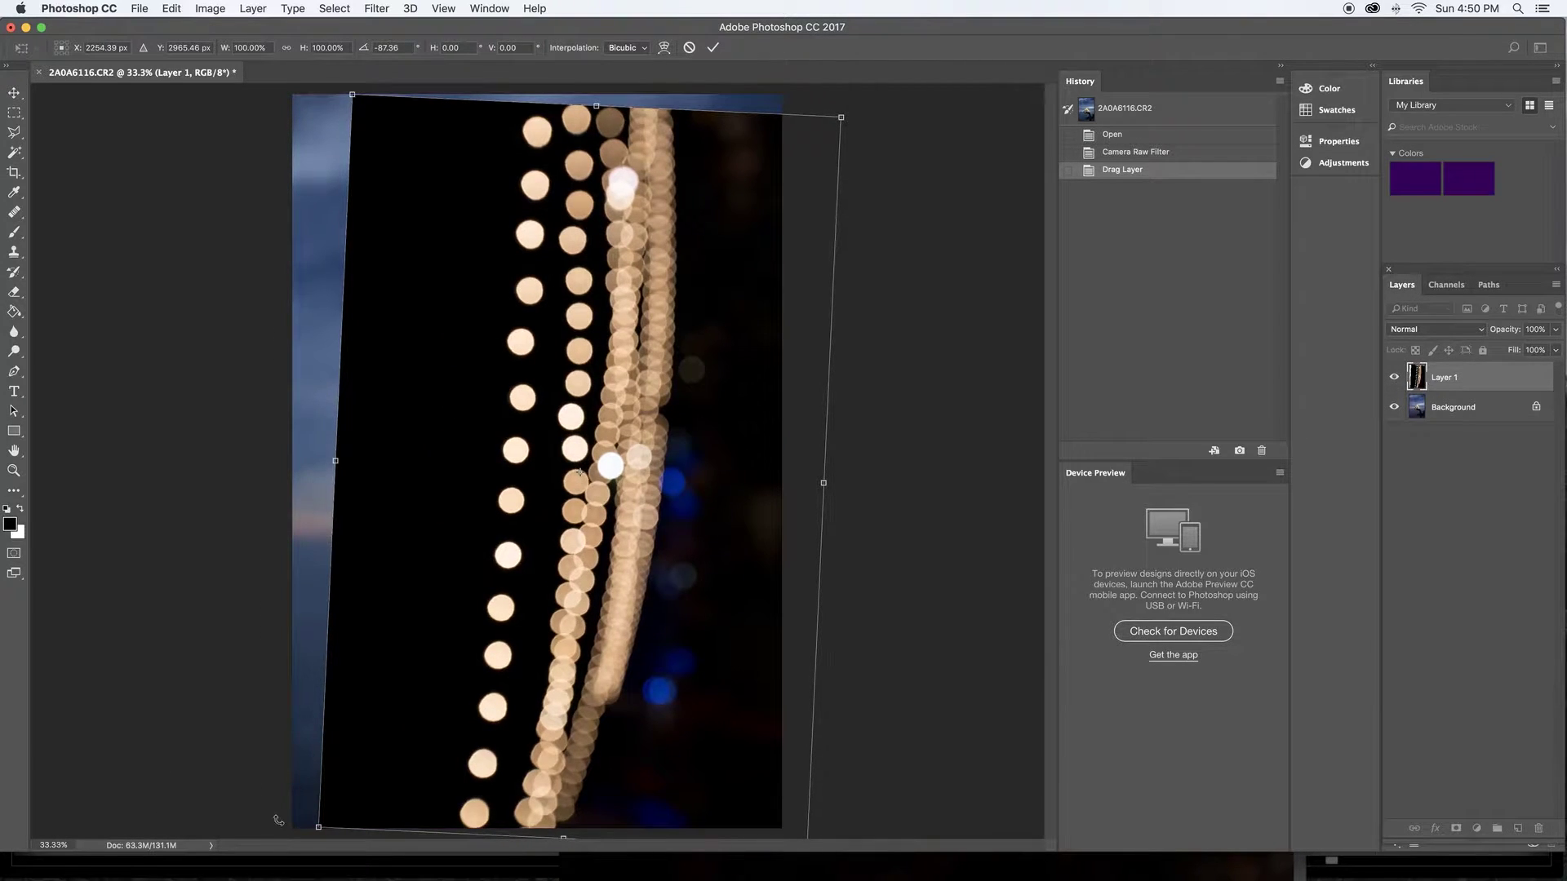
pyautogui.moveTo(318, 828); pyautogui.dragTo(249, 843)
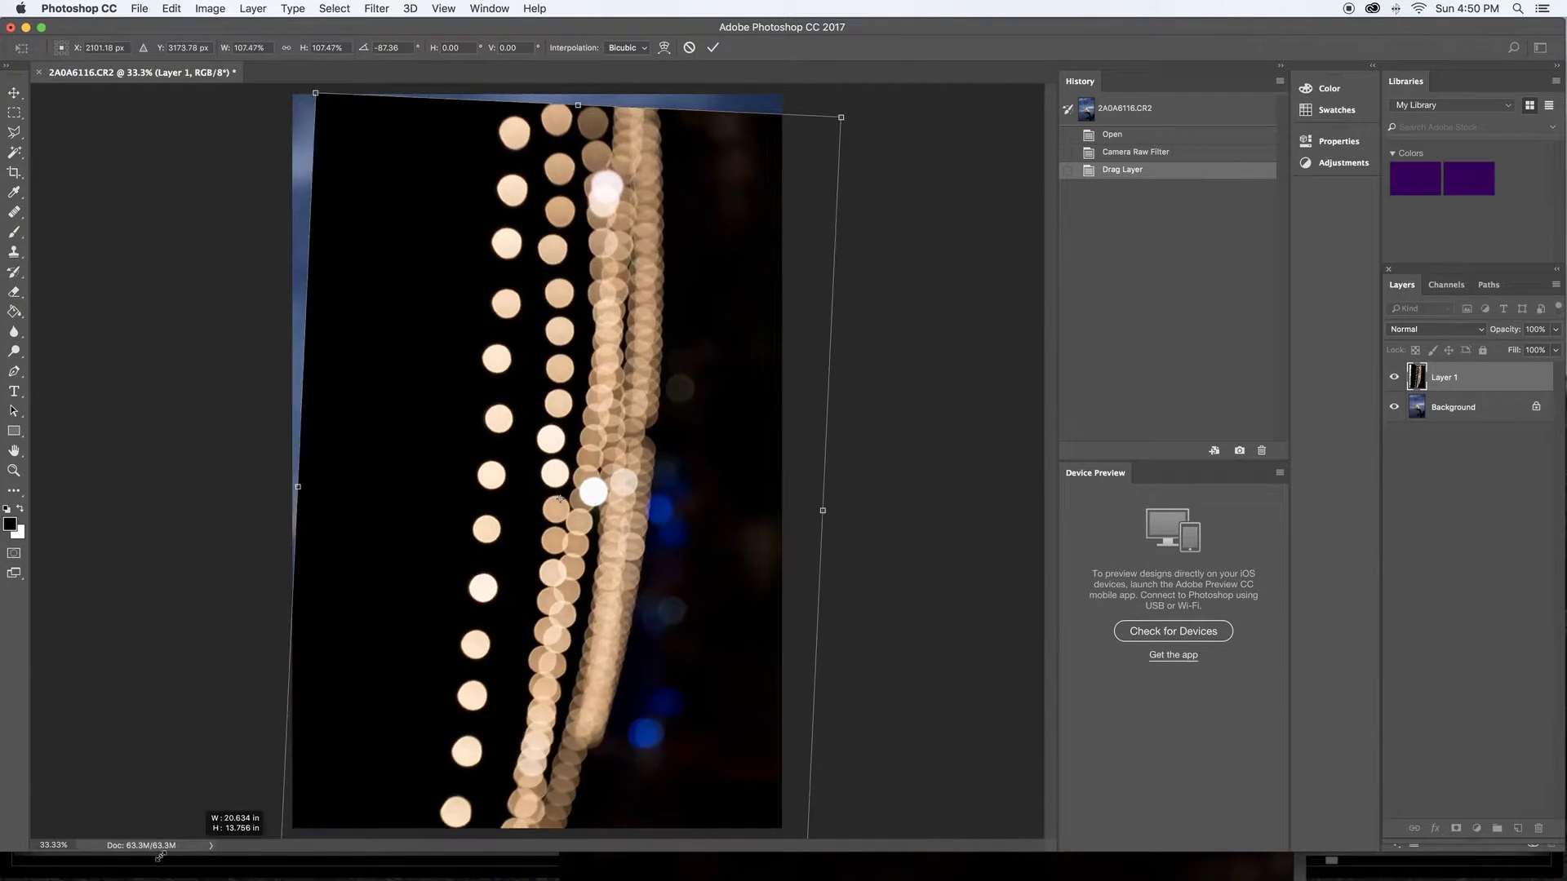
pyautogui.moveTo(588, 715); pyautogui.dragTo(589, 642)
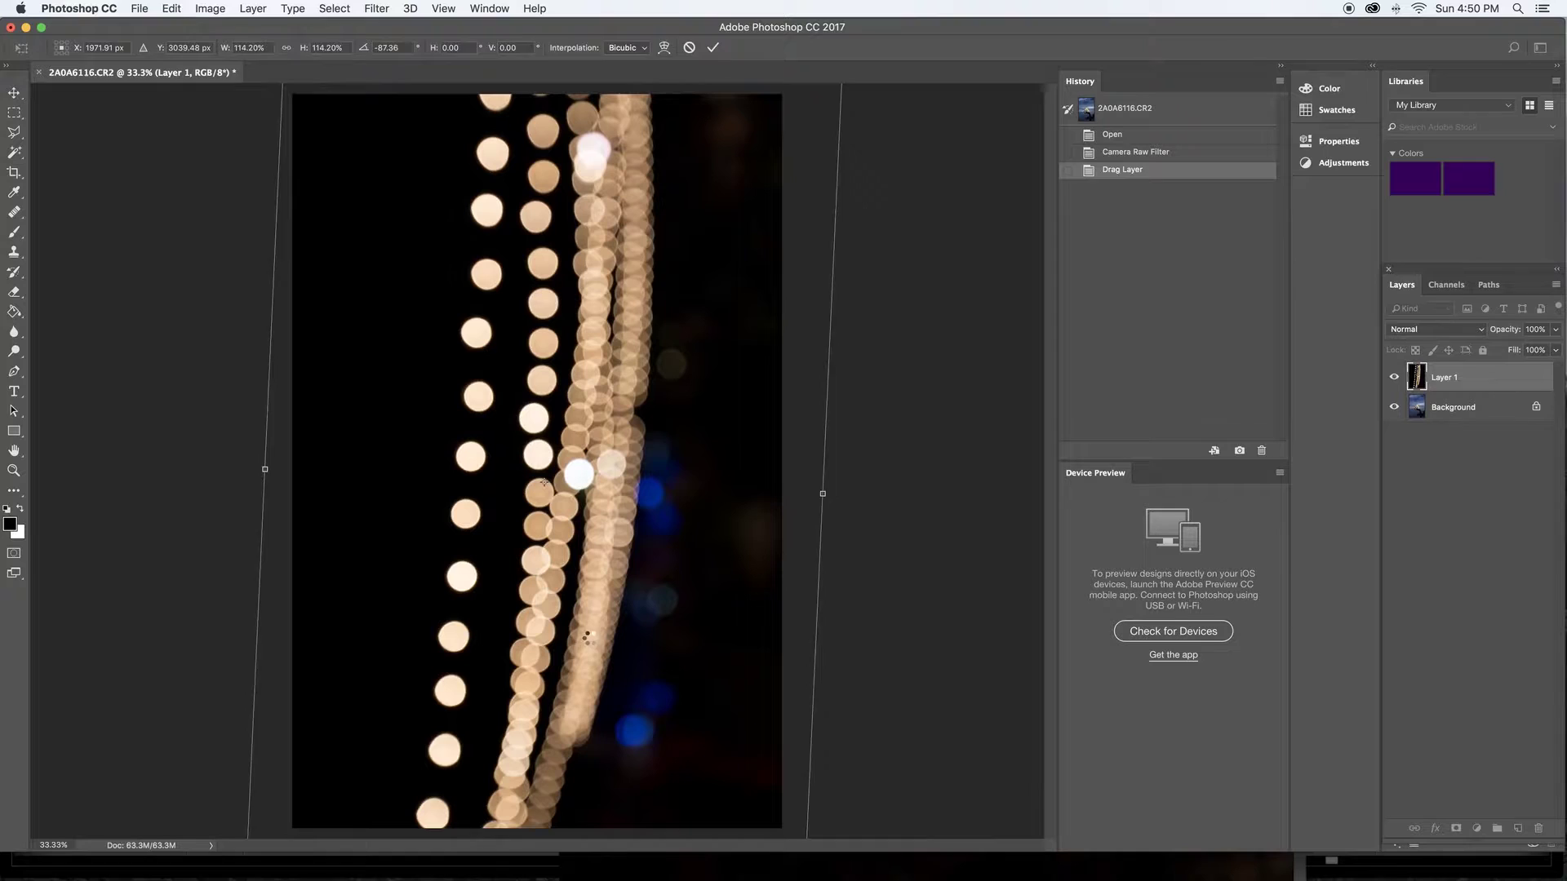
# Apply the pending transform and set Layer 1's blend mode to Screen.
pyautogui.press('Return')
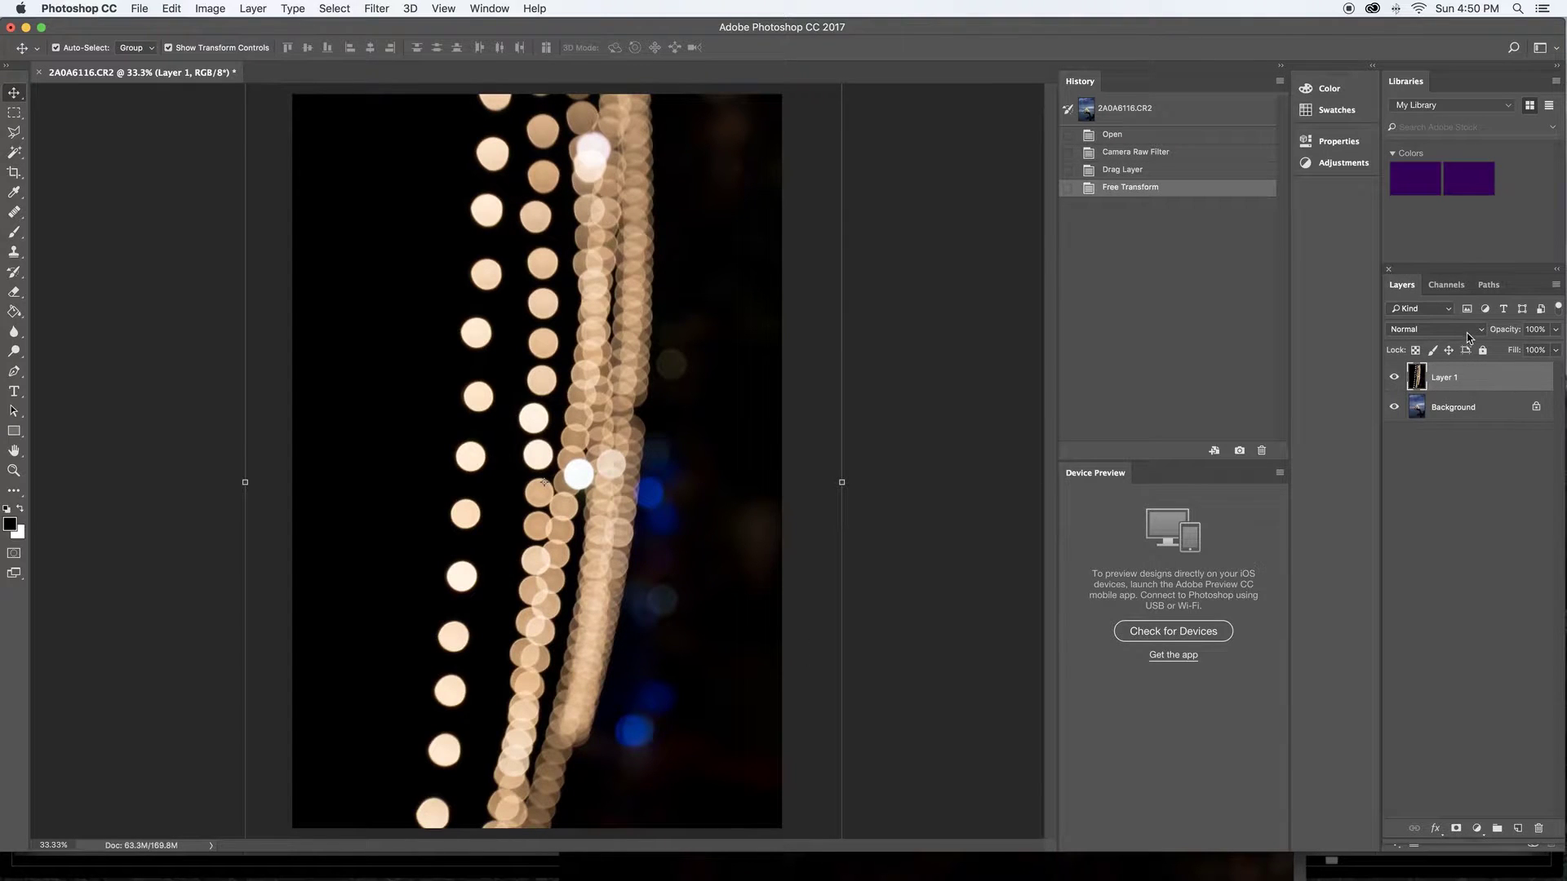
pyautogui.click(1464, 335)
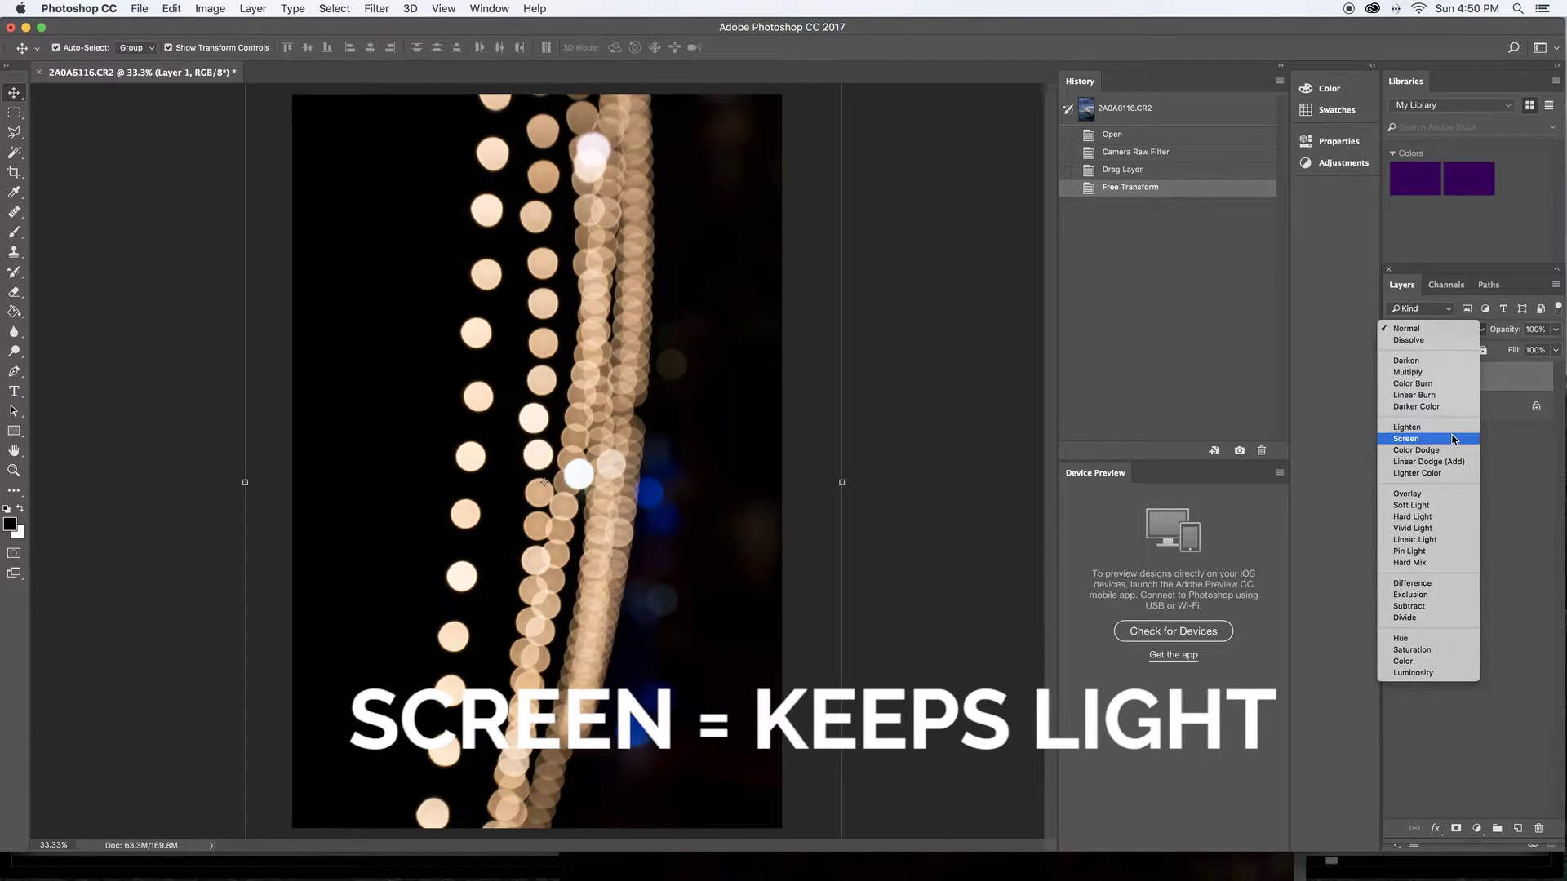
pyautogui.click(1453, 438)
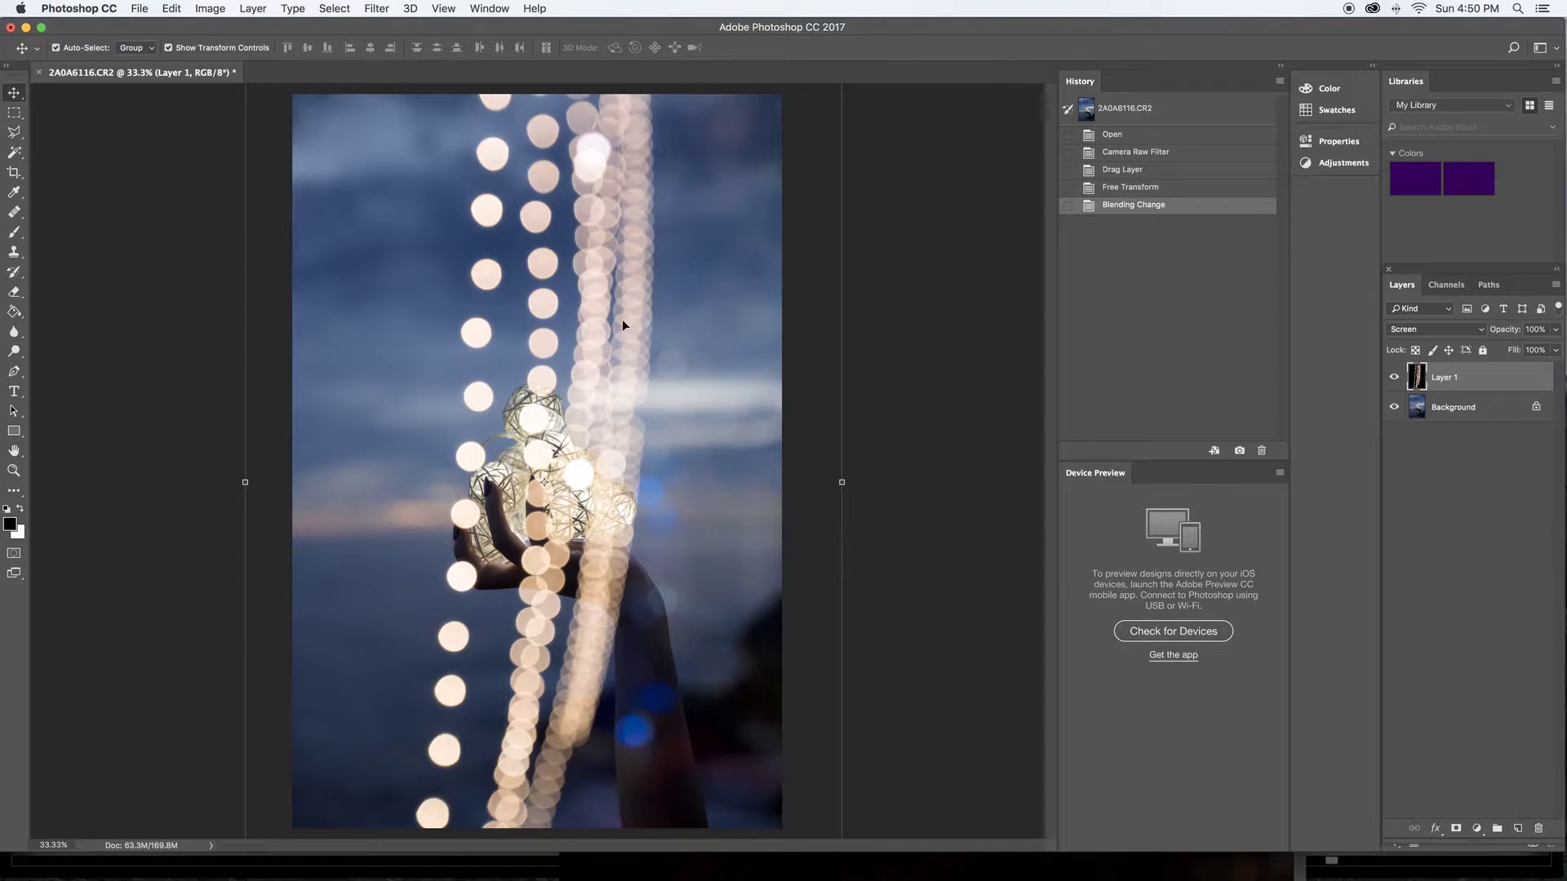
# Hide the layer outline and move the light strings to the photo's right edge.
pyautogui.hotkey('ctrl', 'h')
pyautogui.moveTo(626, 324); pyautogui.dragTo(675, 330)
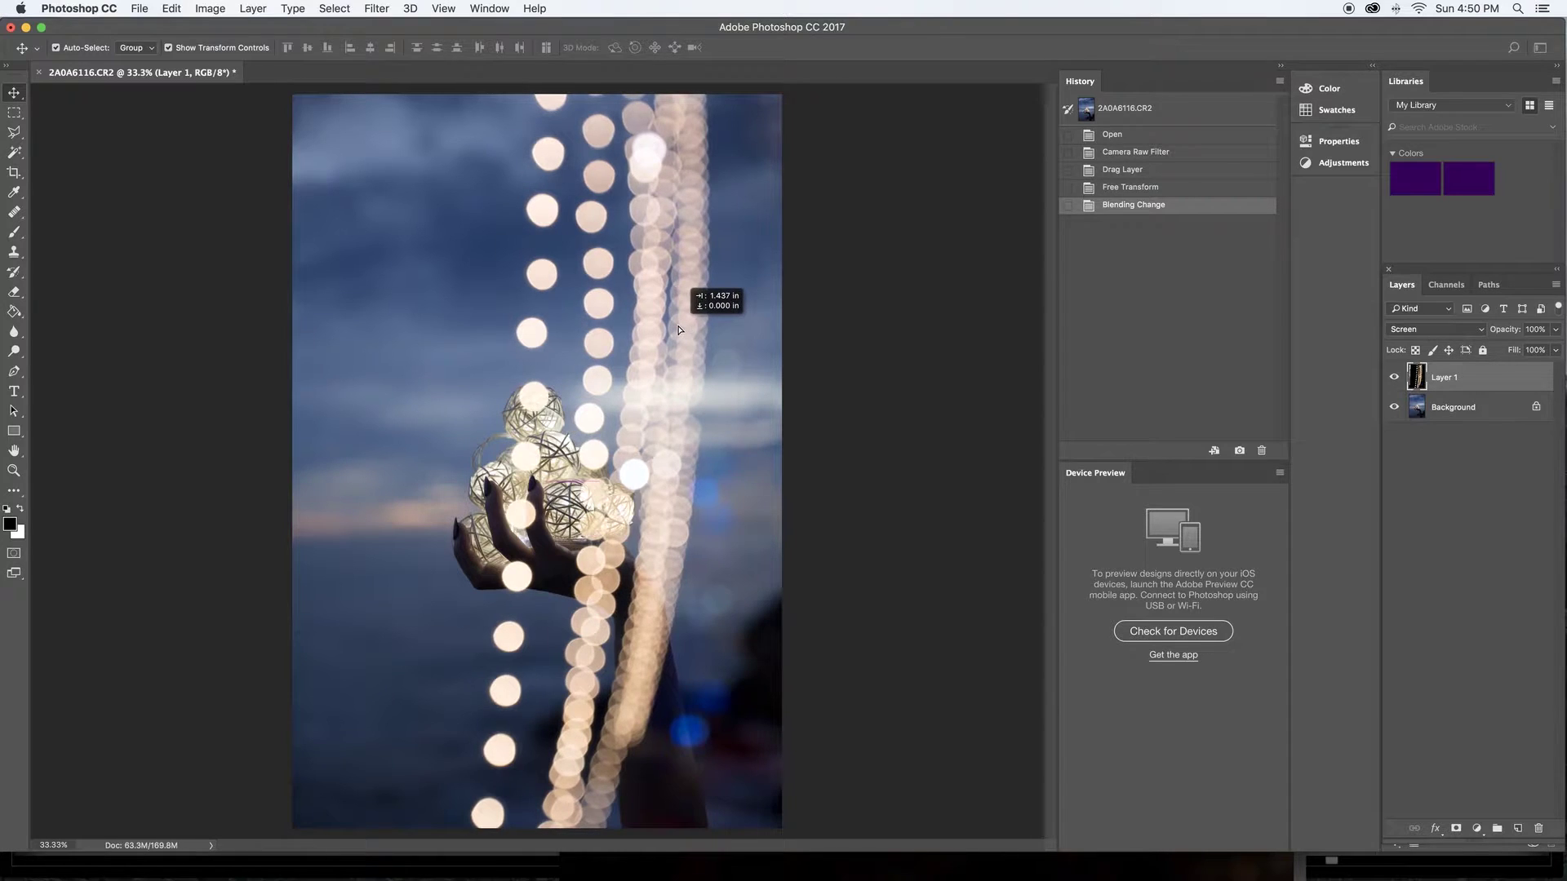
pyautogui.moveTo(675, 329); pyautogui.dragTo(807, 338)
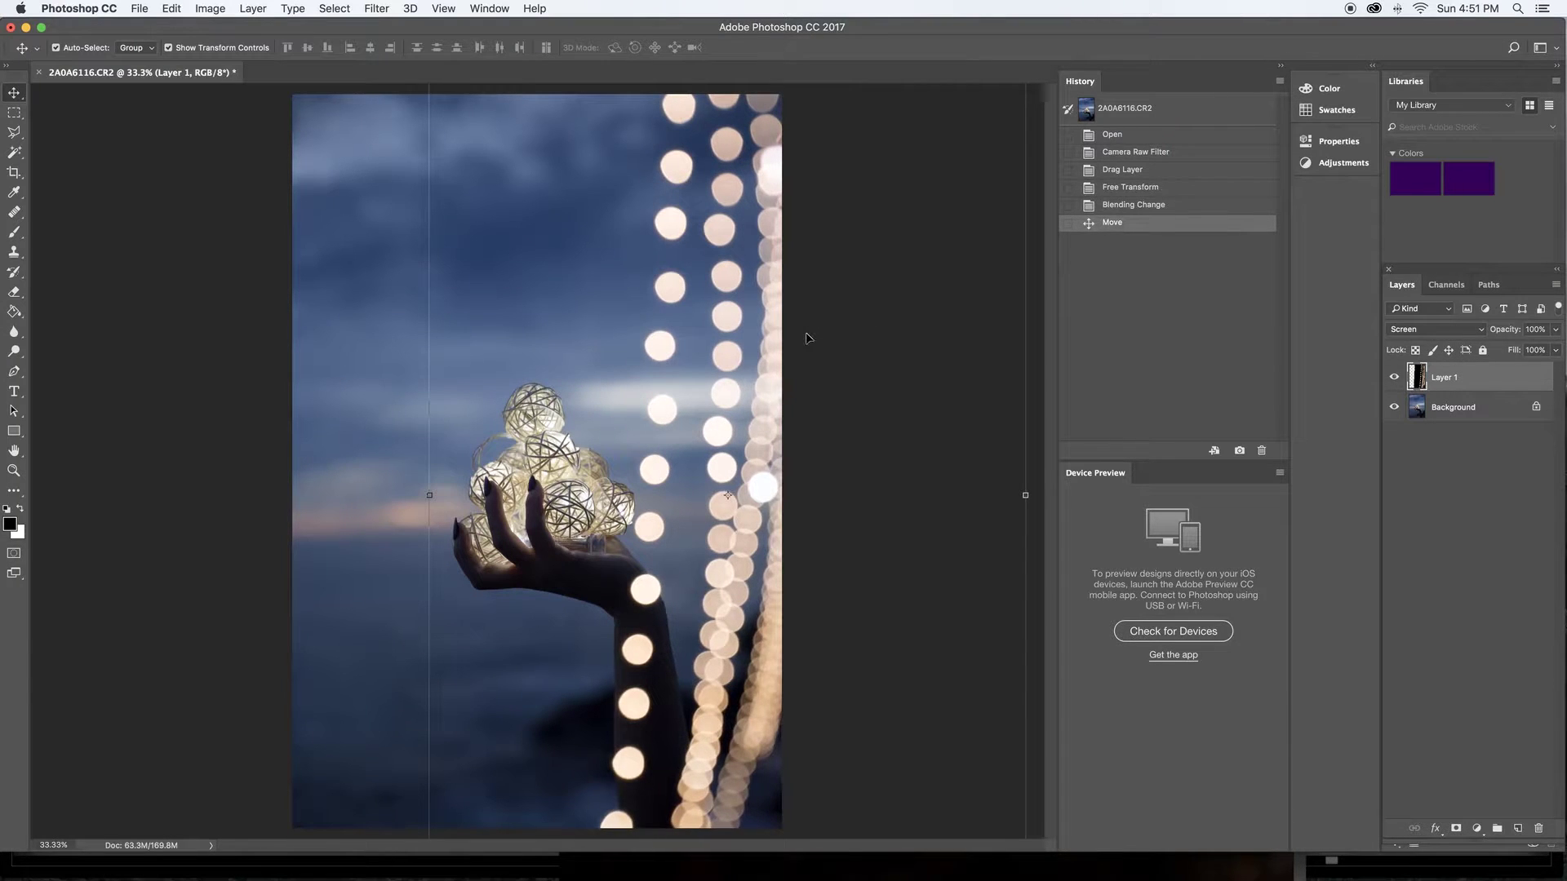
# Rotate the light strings about 12° clockwise and fine-tune their position.
pyautogui.hotkey('ctrl', 't')
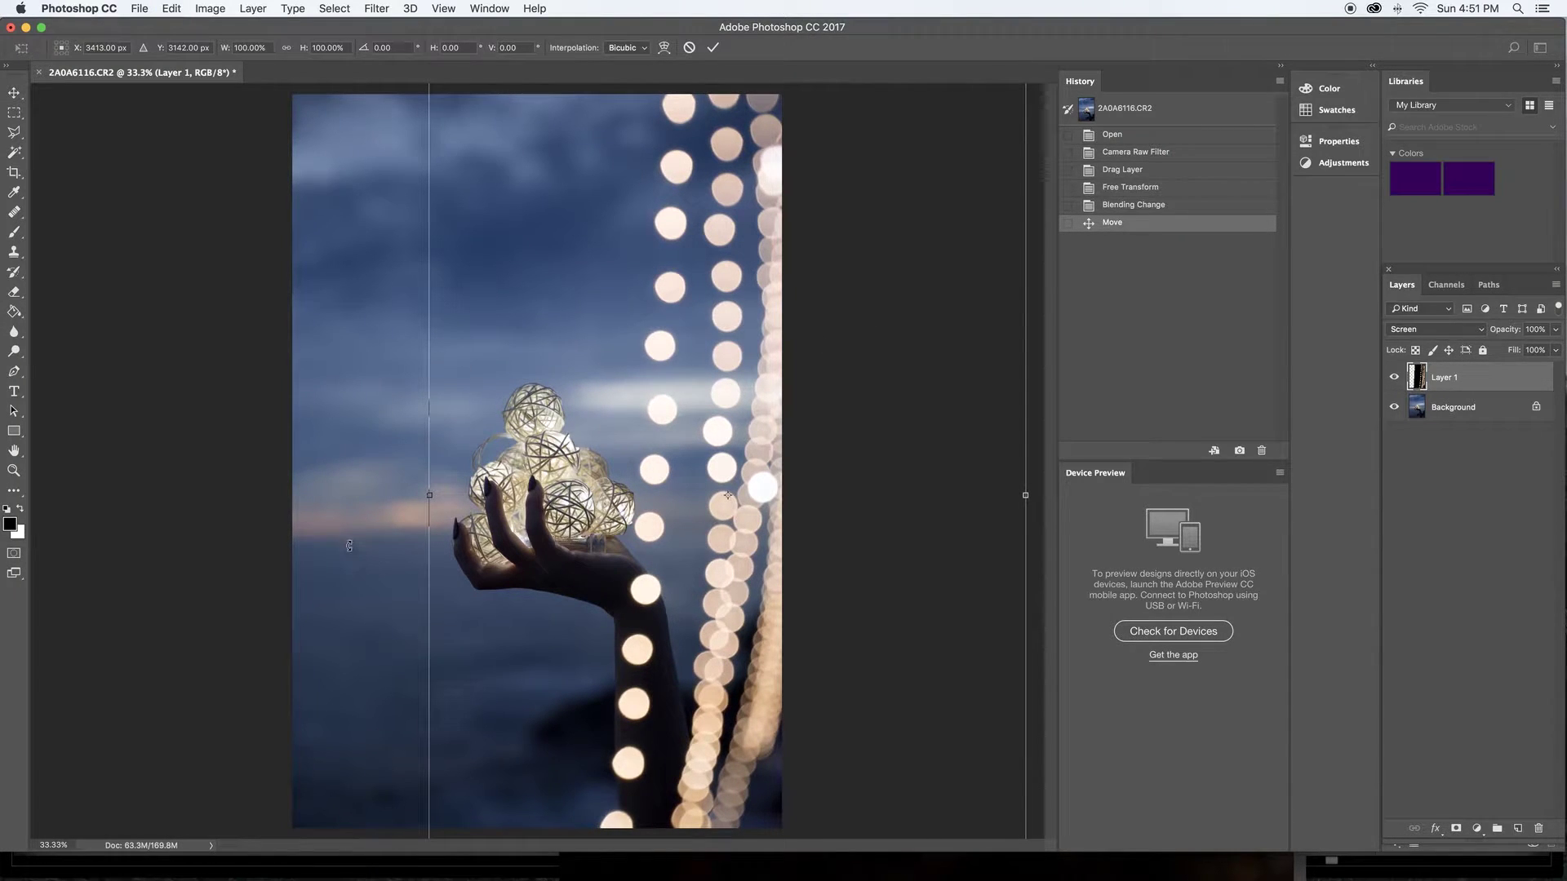
pyautogui.hotkey('ctrl', '-')
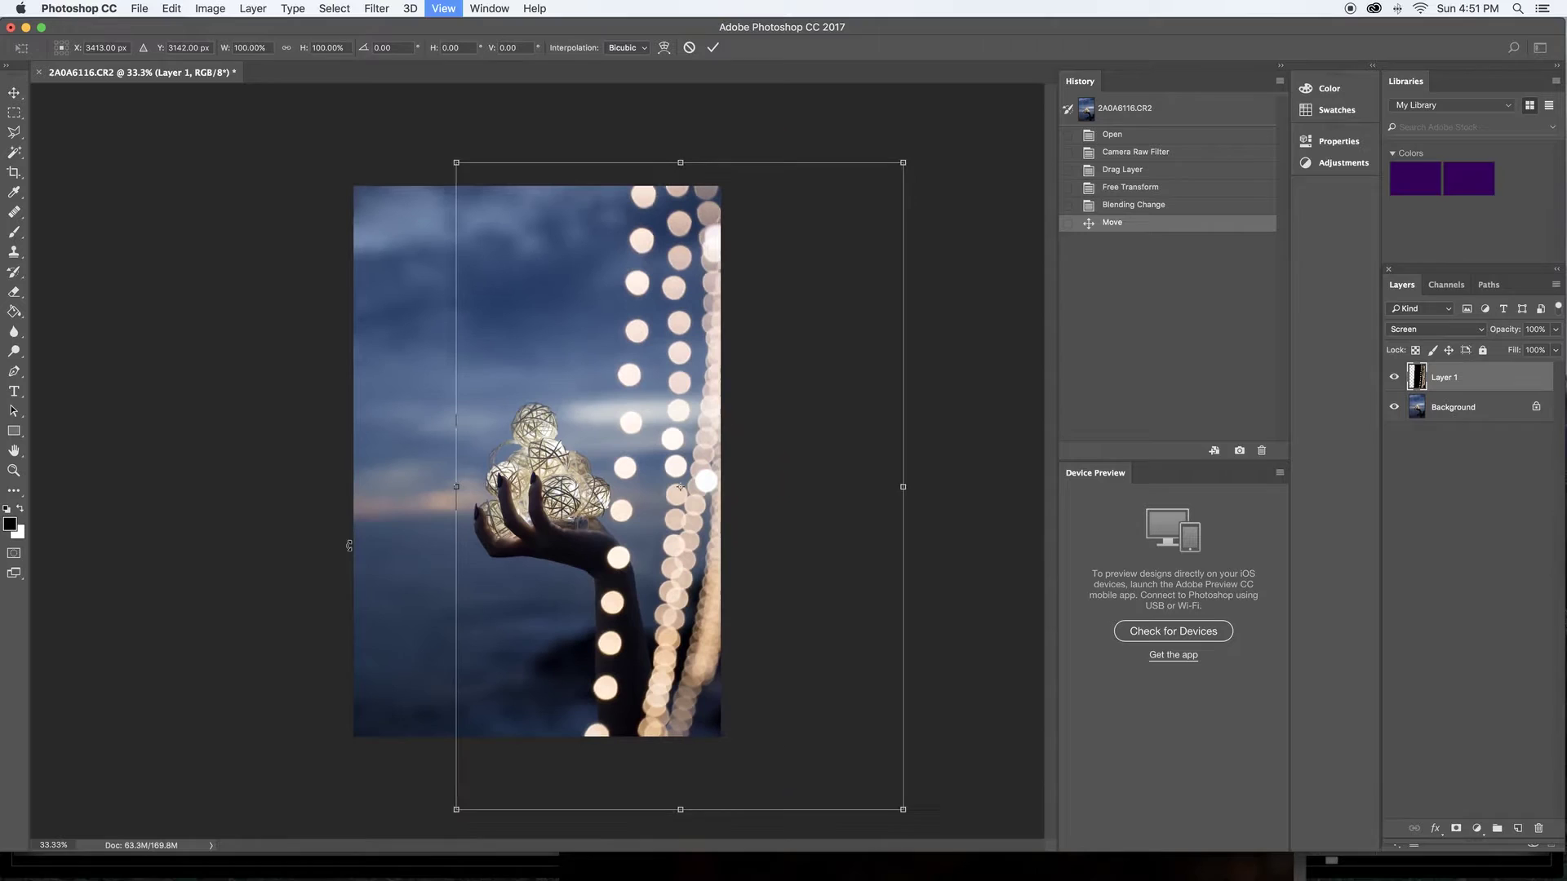
pyautogui.moveTo(438, 151); pyautogui.dragTo(566, 142)
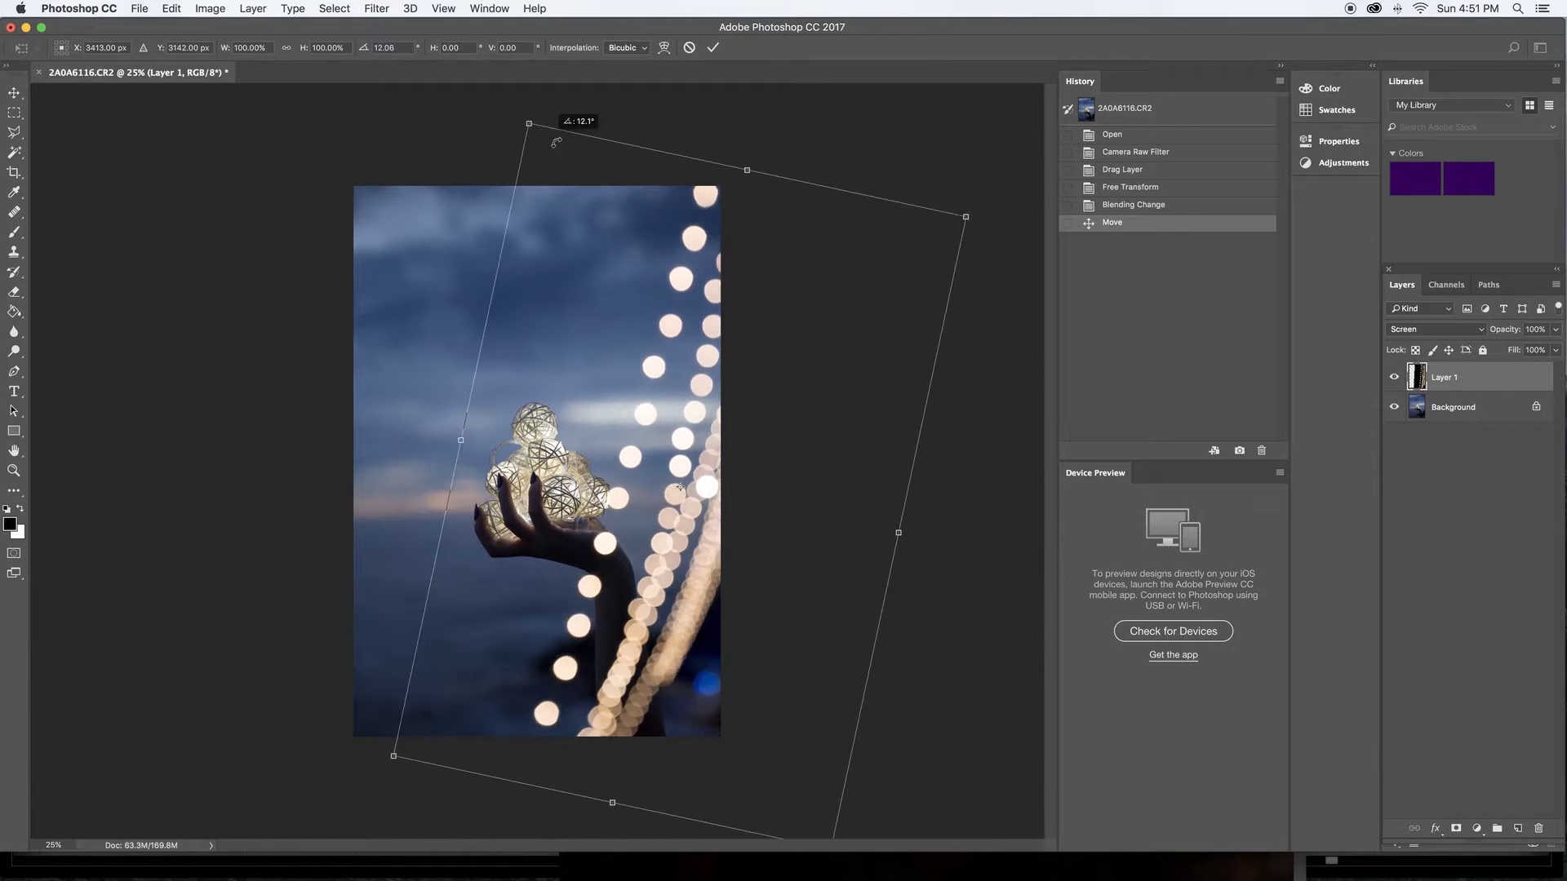
pyautogui.moveTo(684, 571); pyautogui.dragTo(692, 588)
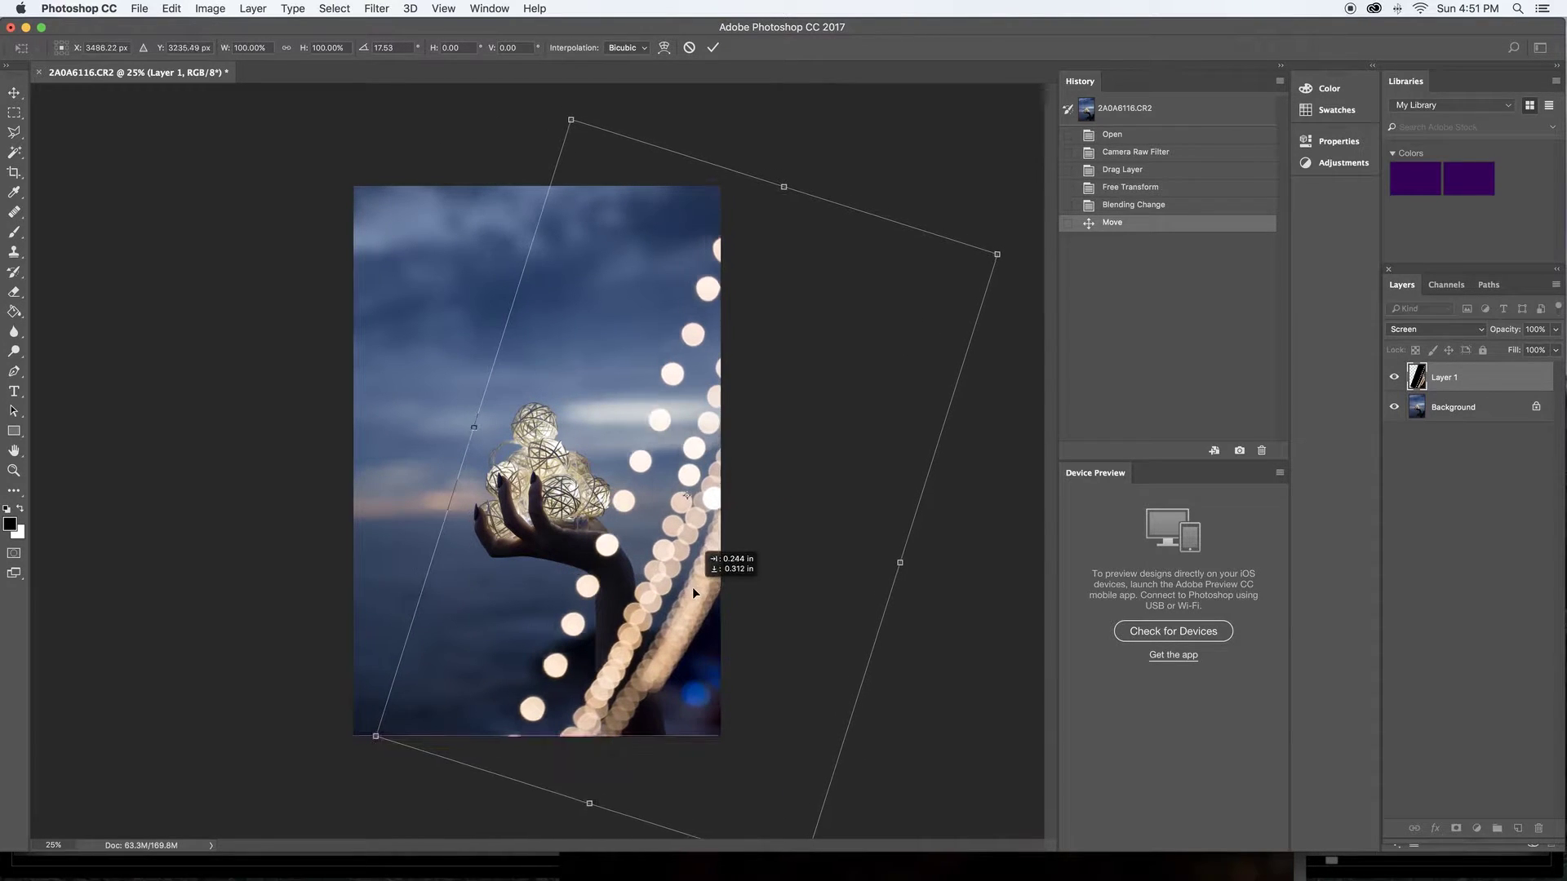
# Add a layer mask and set up a Brush with 43% hardness and lower opacity.
pyautogui.click(1457, 828)
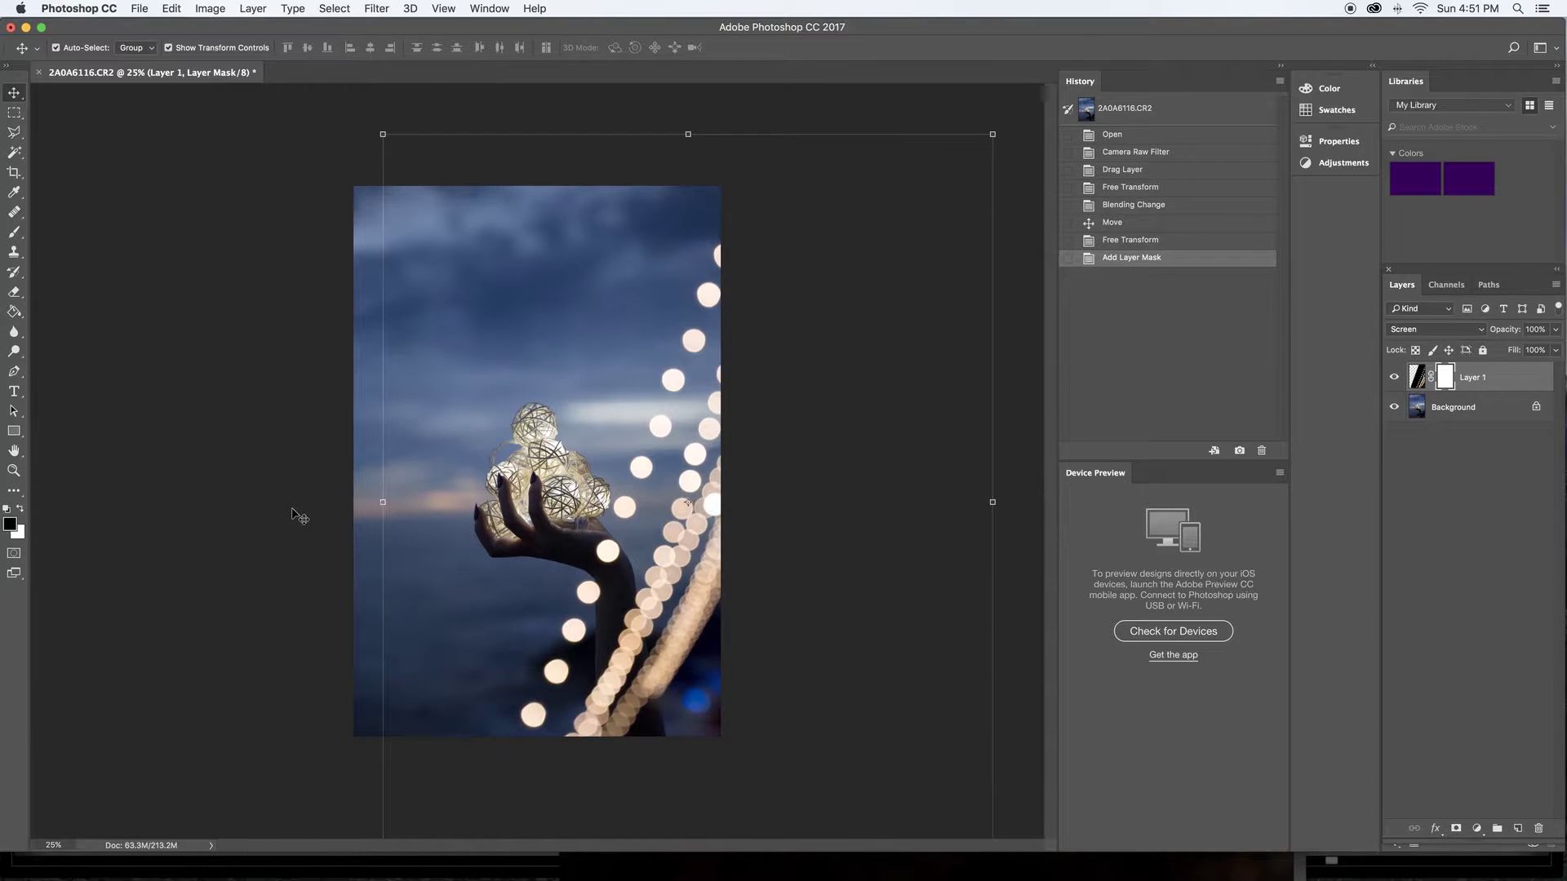
pyautogui.click(15, 233)
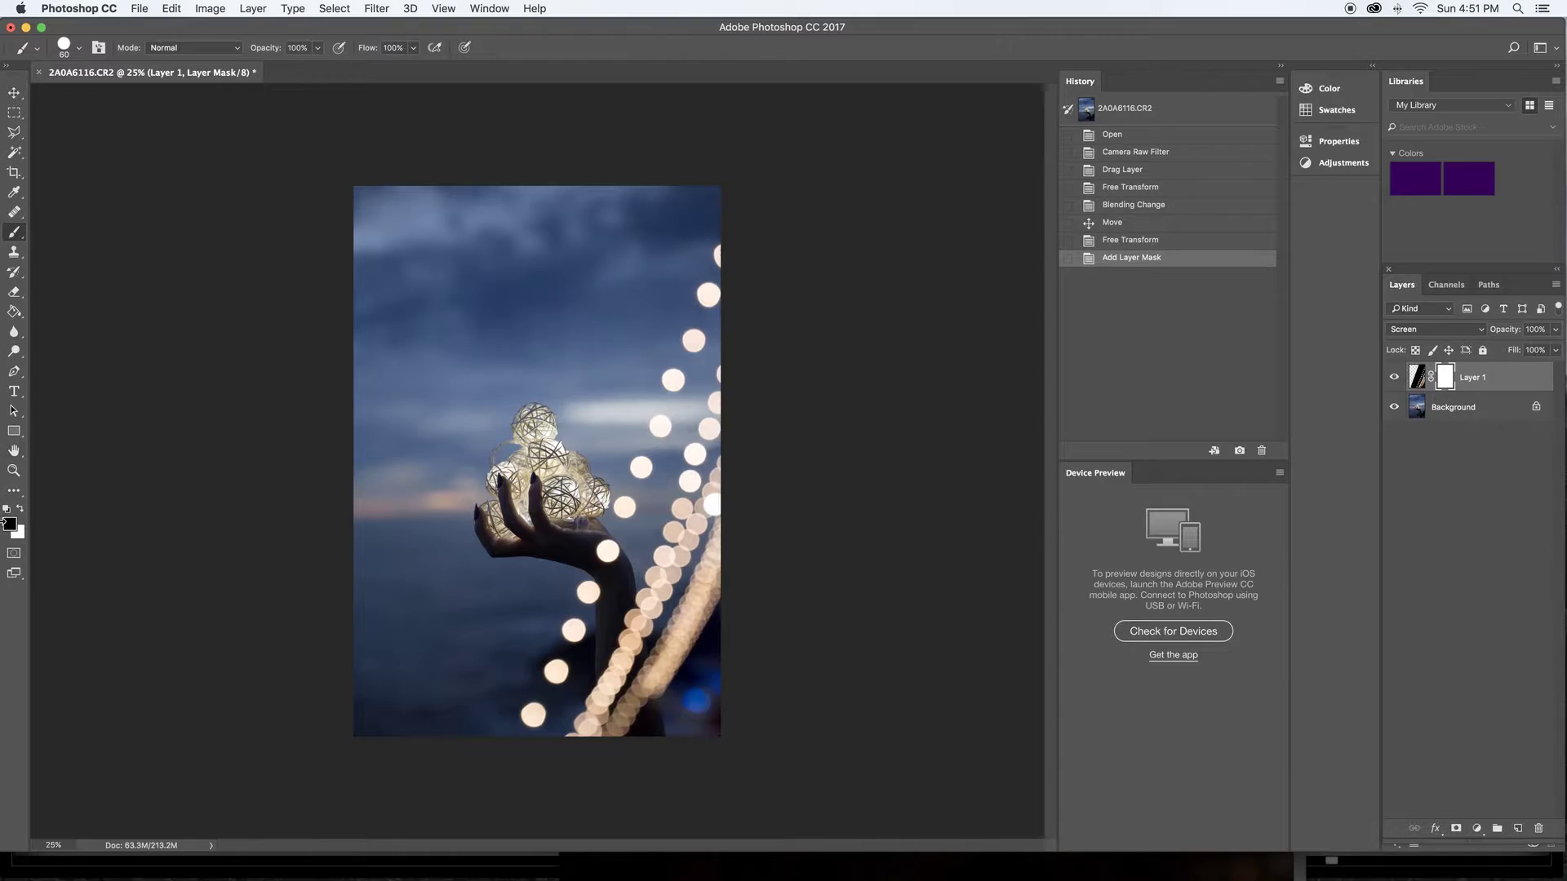
pyautogui.click(76, 49)
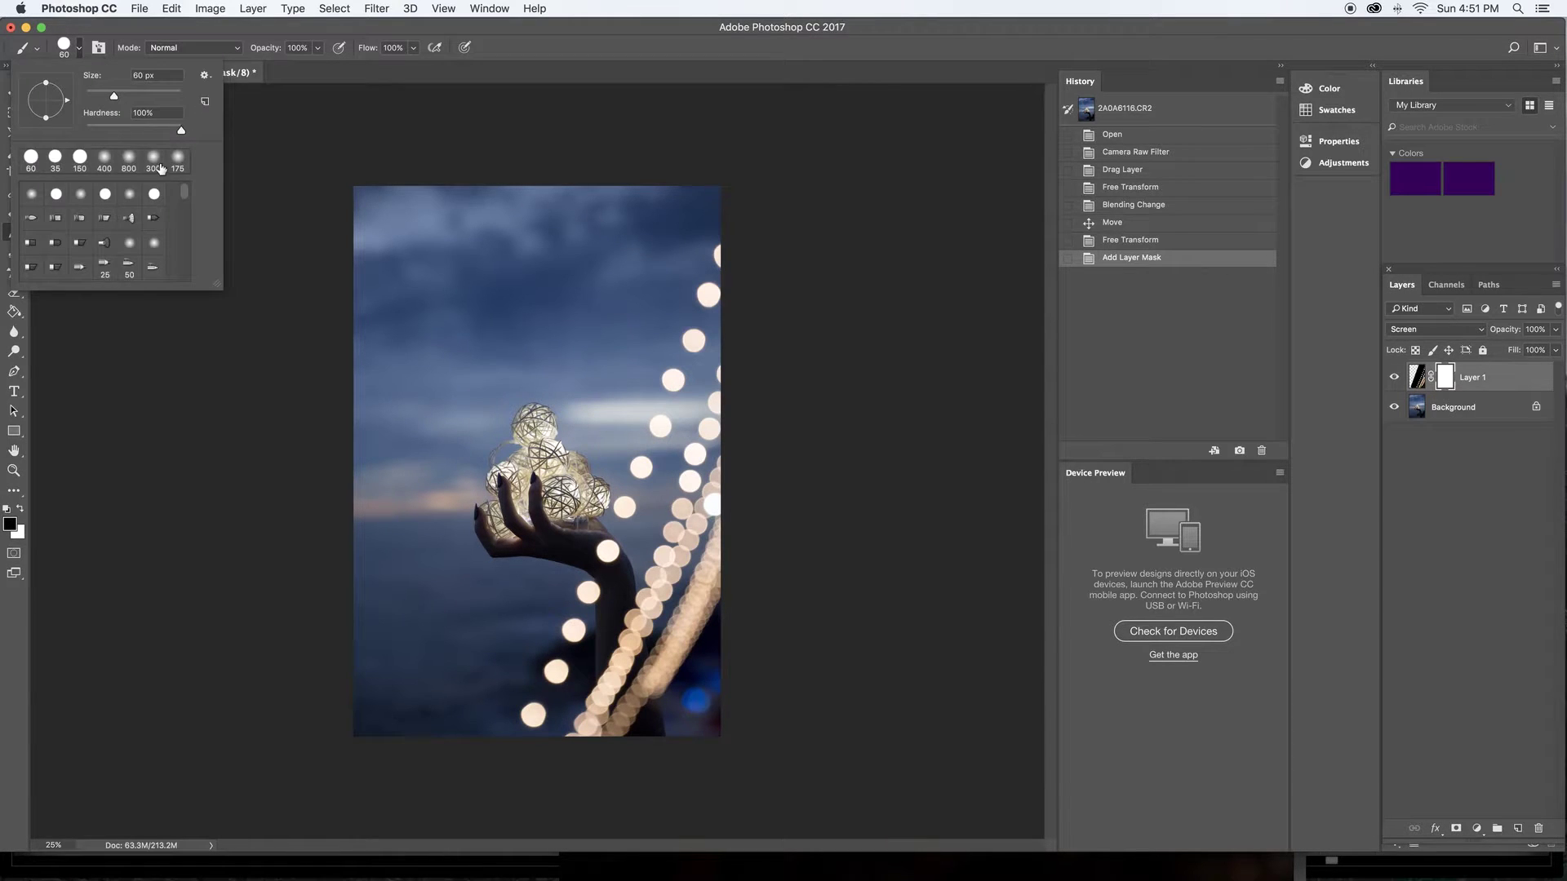
pyautogui.click(128, 128)
pyautogui.moveTo(316, 51); pyautogui.dragTo(279, 71)
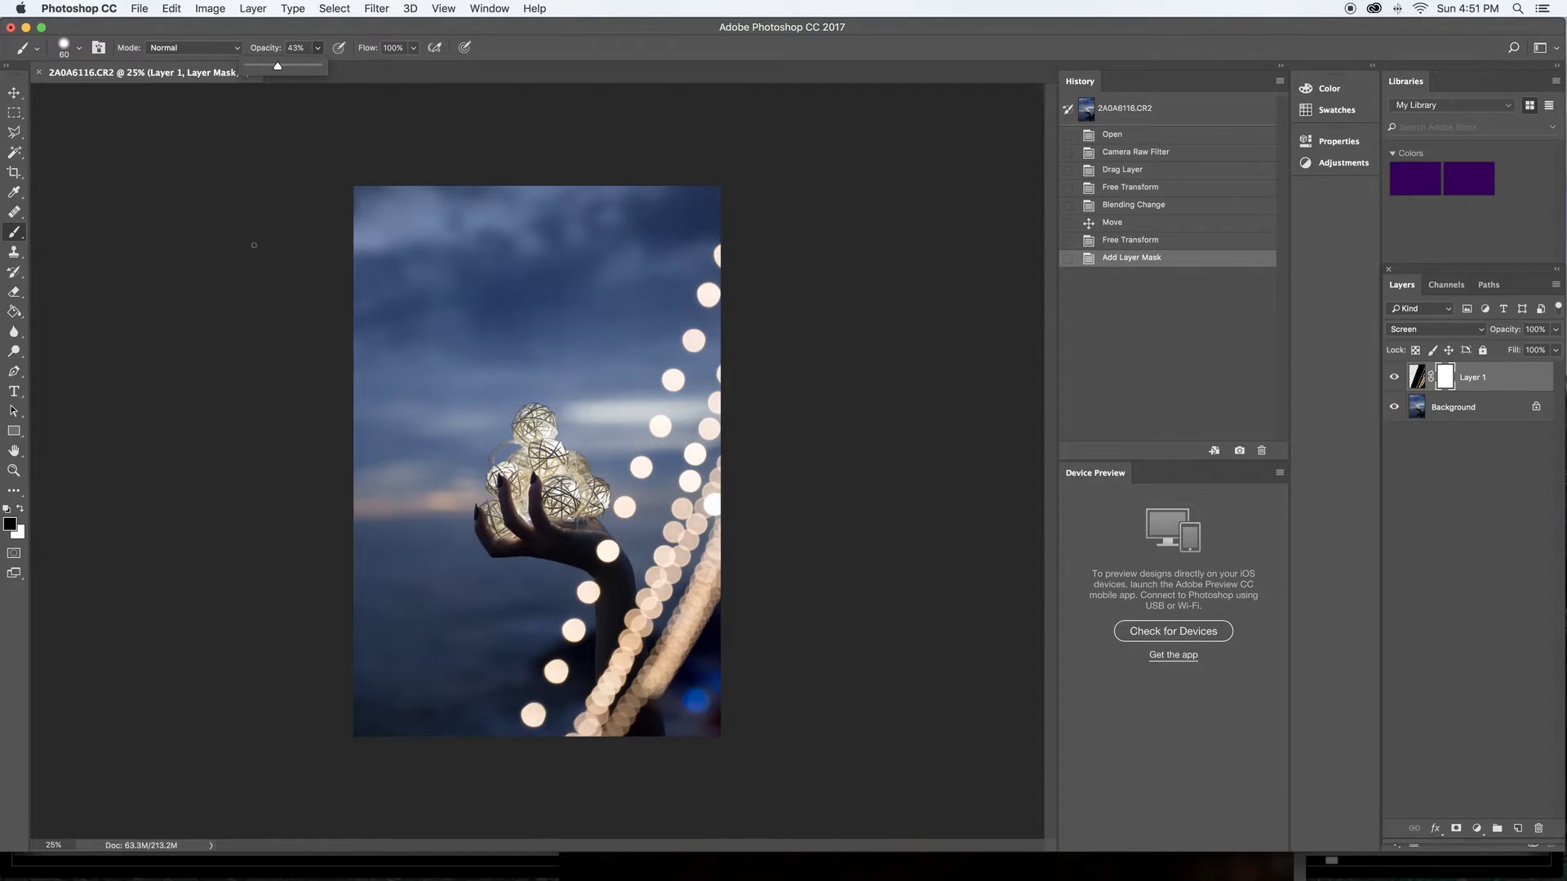
pyautogui.click(253, 245)
# Paint black with an enlarged brush on the mask to hide stray bokeh.
pyautogui.press(']')
pyautogui.press(']')
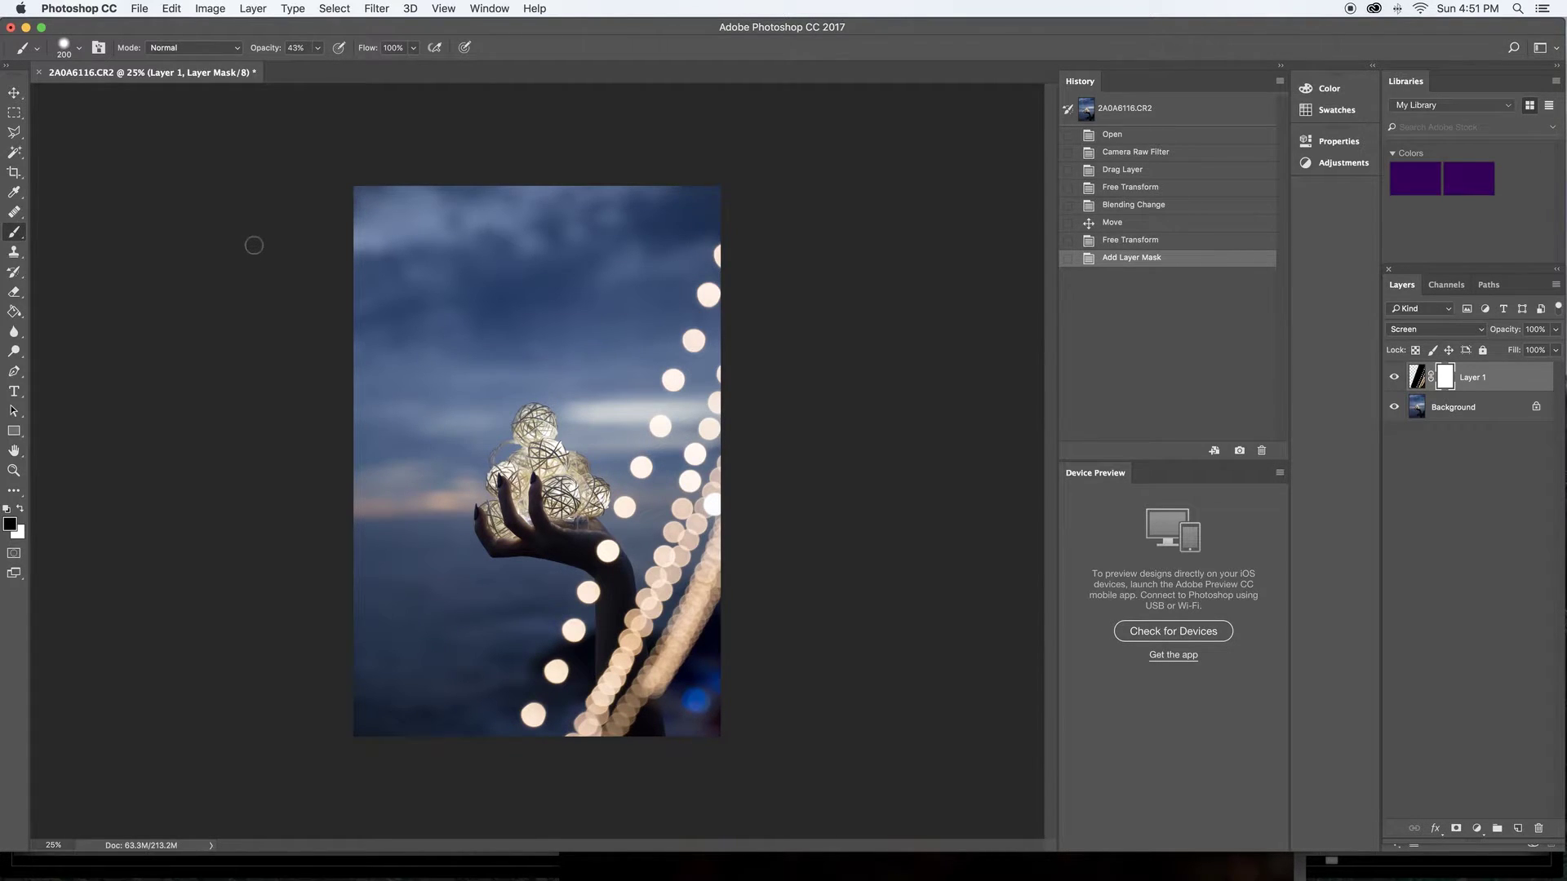
pyautogui.click(530, 286)
pyautogui.press(']')
pyautogui.press(']')
pyautogui.press(']')
pyautogui.press(']')
pyautogui.press(']')
pyautogui.press(']')
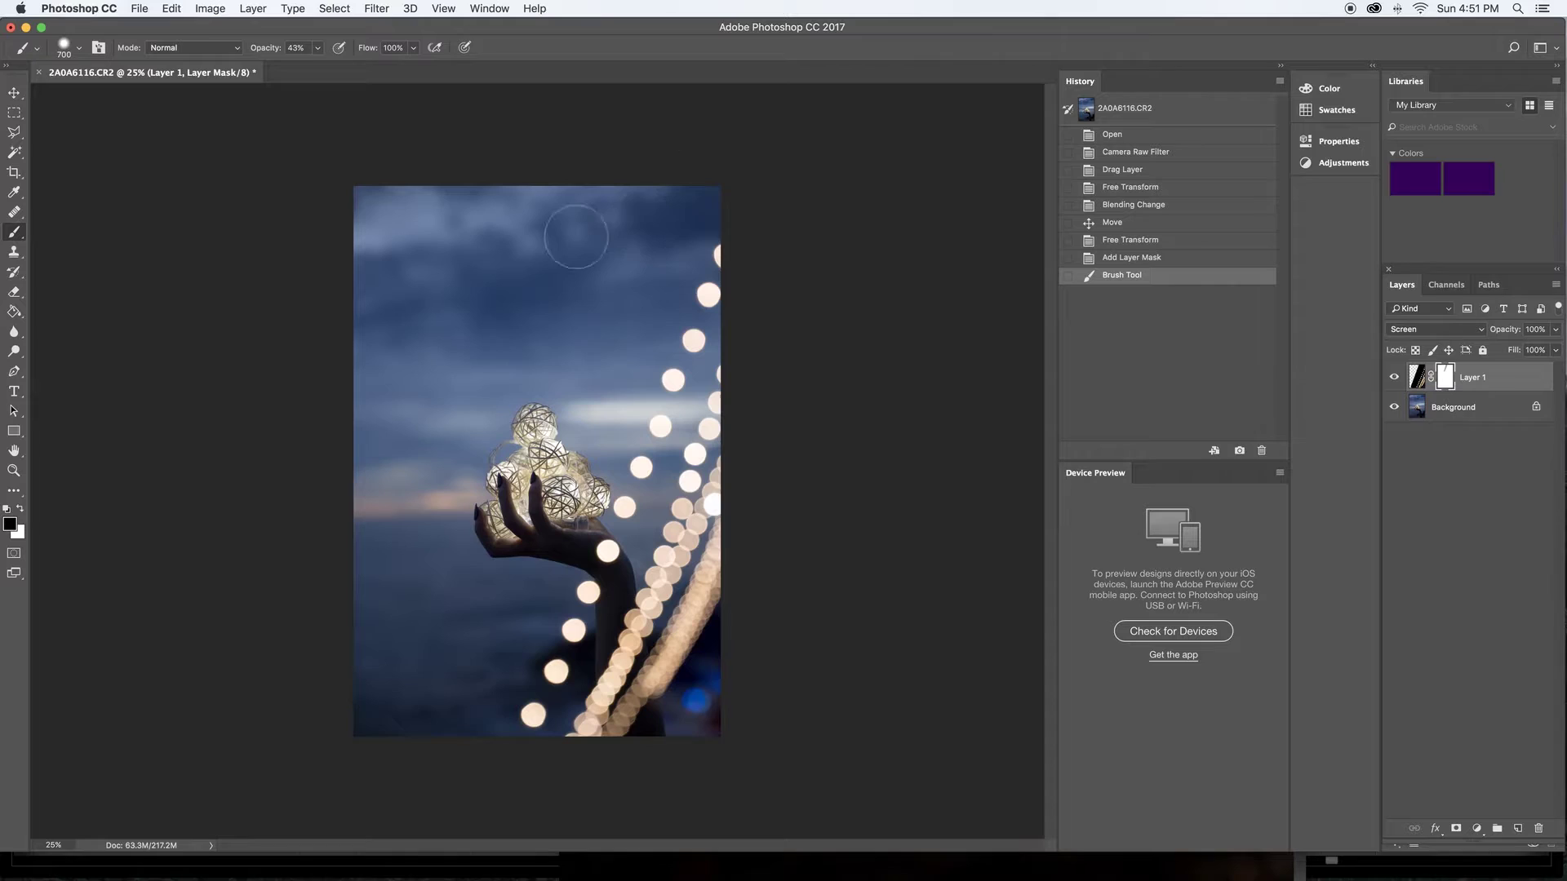
pyautogui.click(420, 631)
pyautogui.click(313, 49)
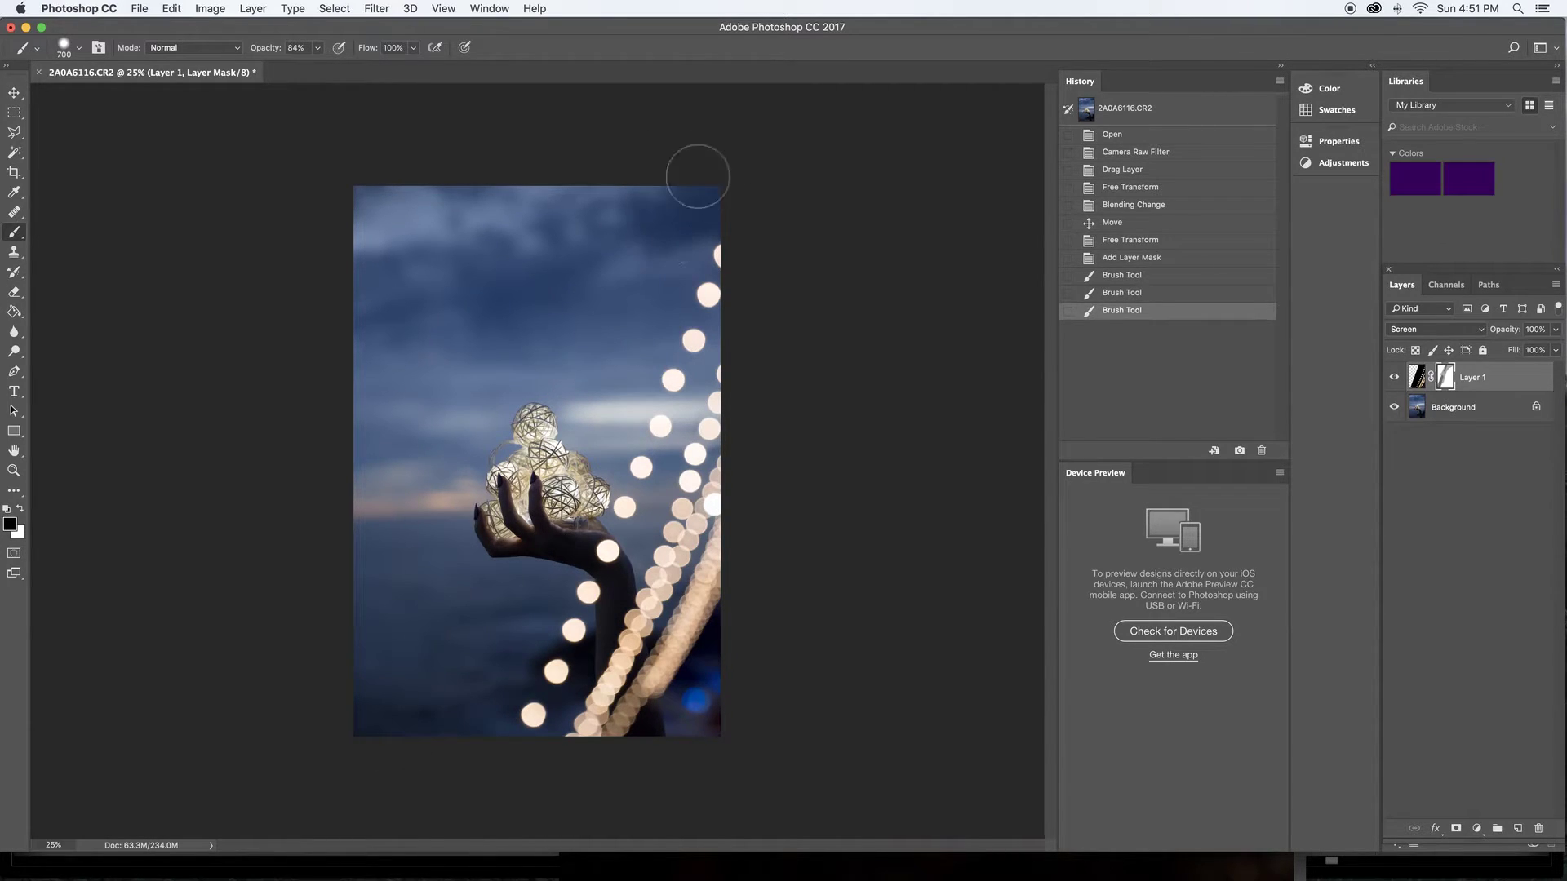
pyautogui.click(321, 594)
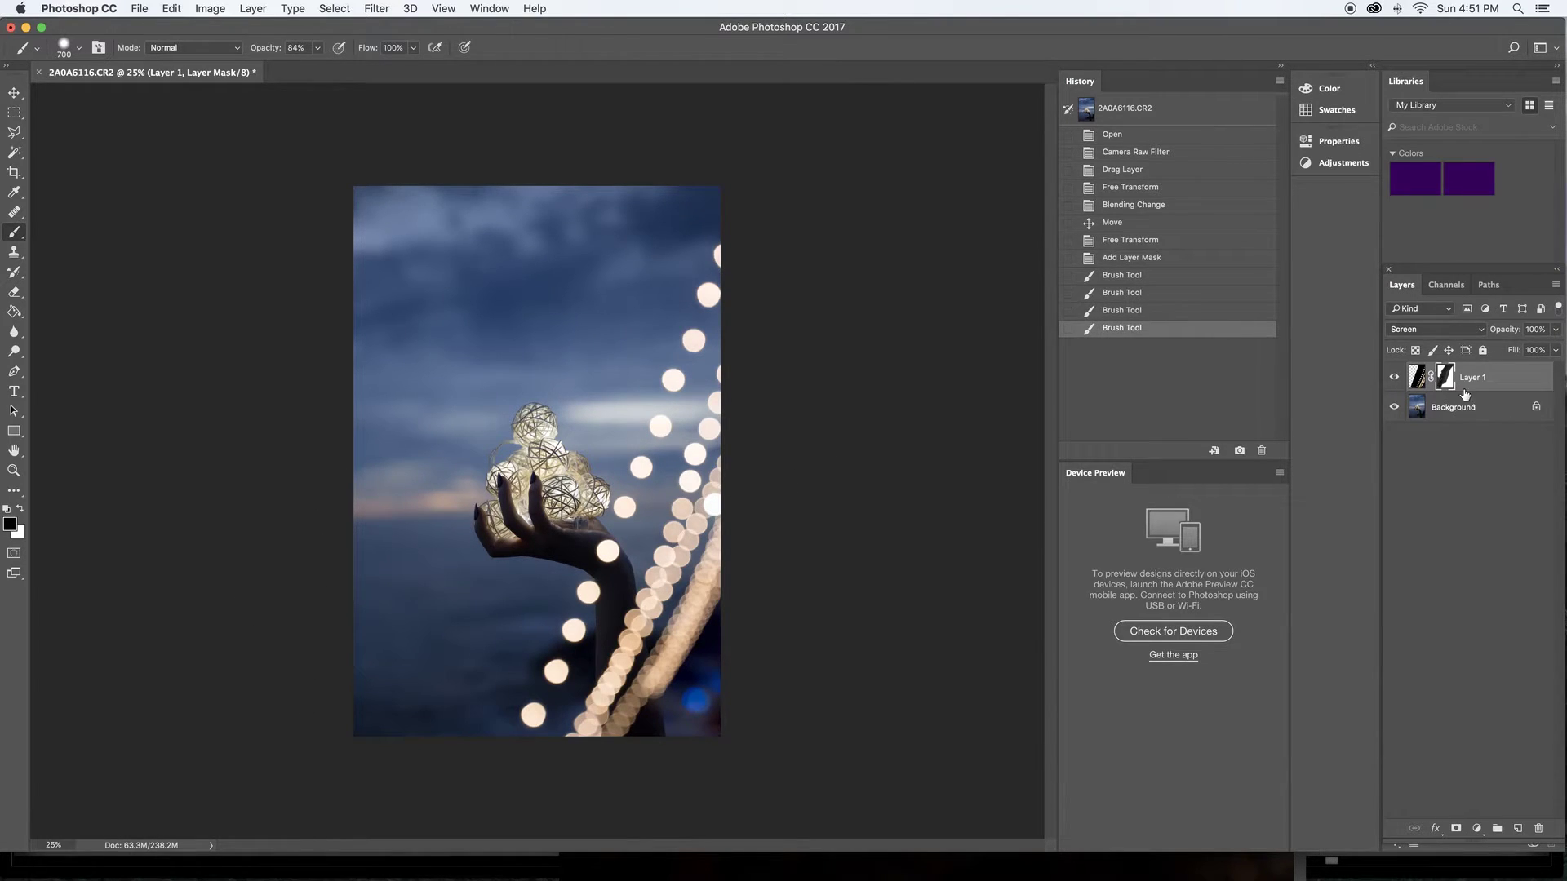
# Target Layer 1's pixels and lower its opacity to 58%.
pyautogui.click(1419, 383)
pyautogui.click(1555, 331)
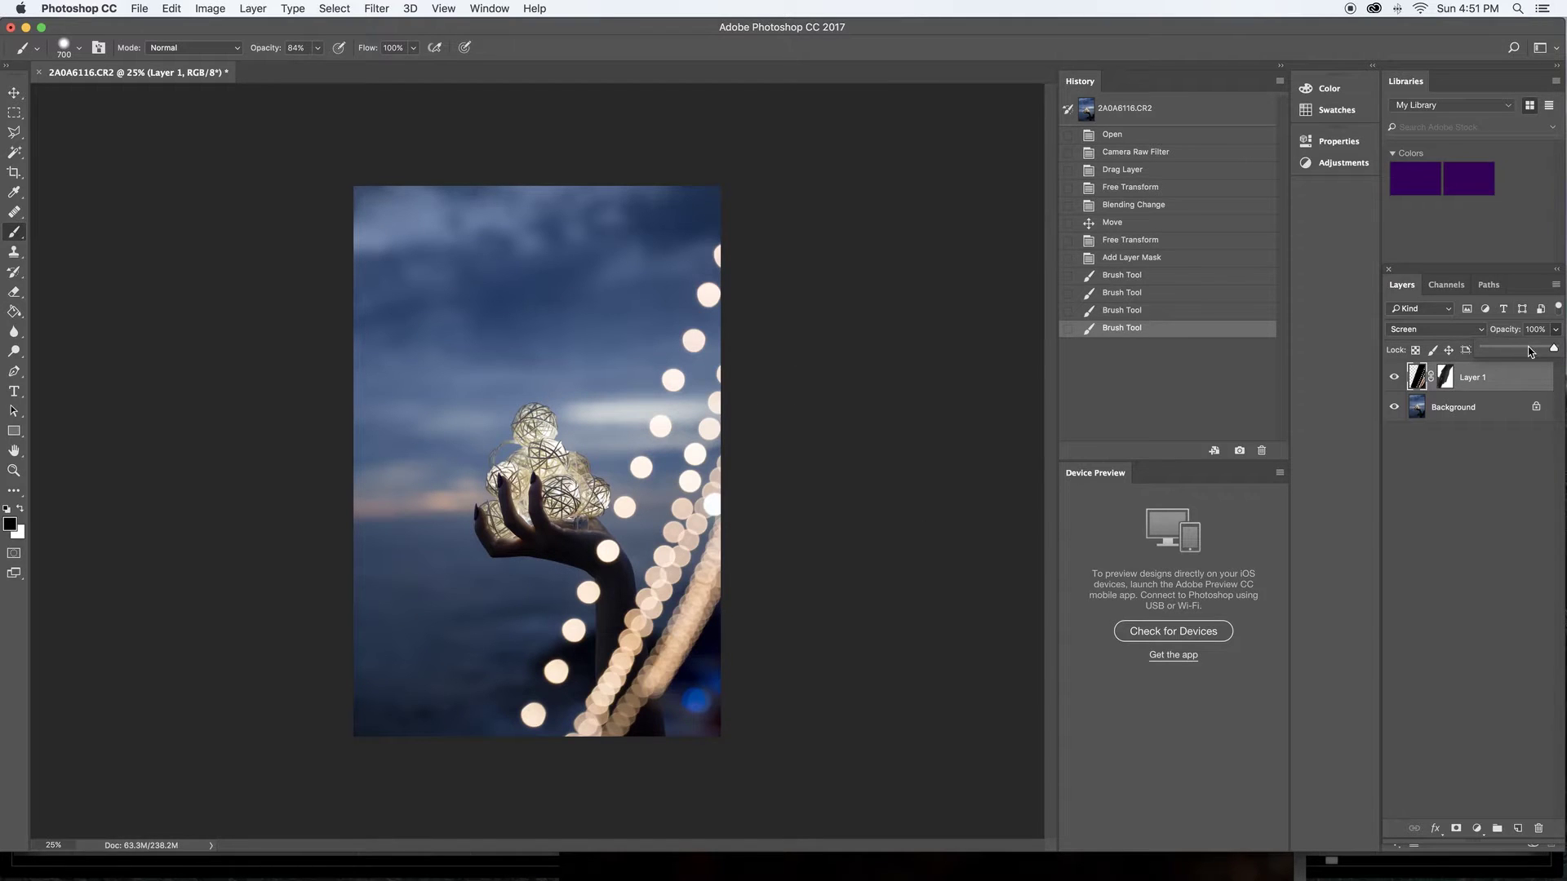
pyautogui.click(1527, 348)
pyautogui.moveTo(1529, 350); pyautogui.dragTo(1524, 350)
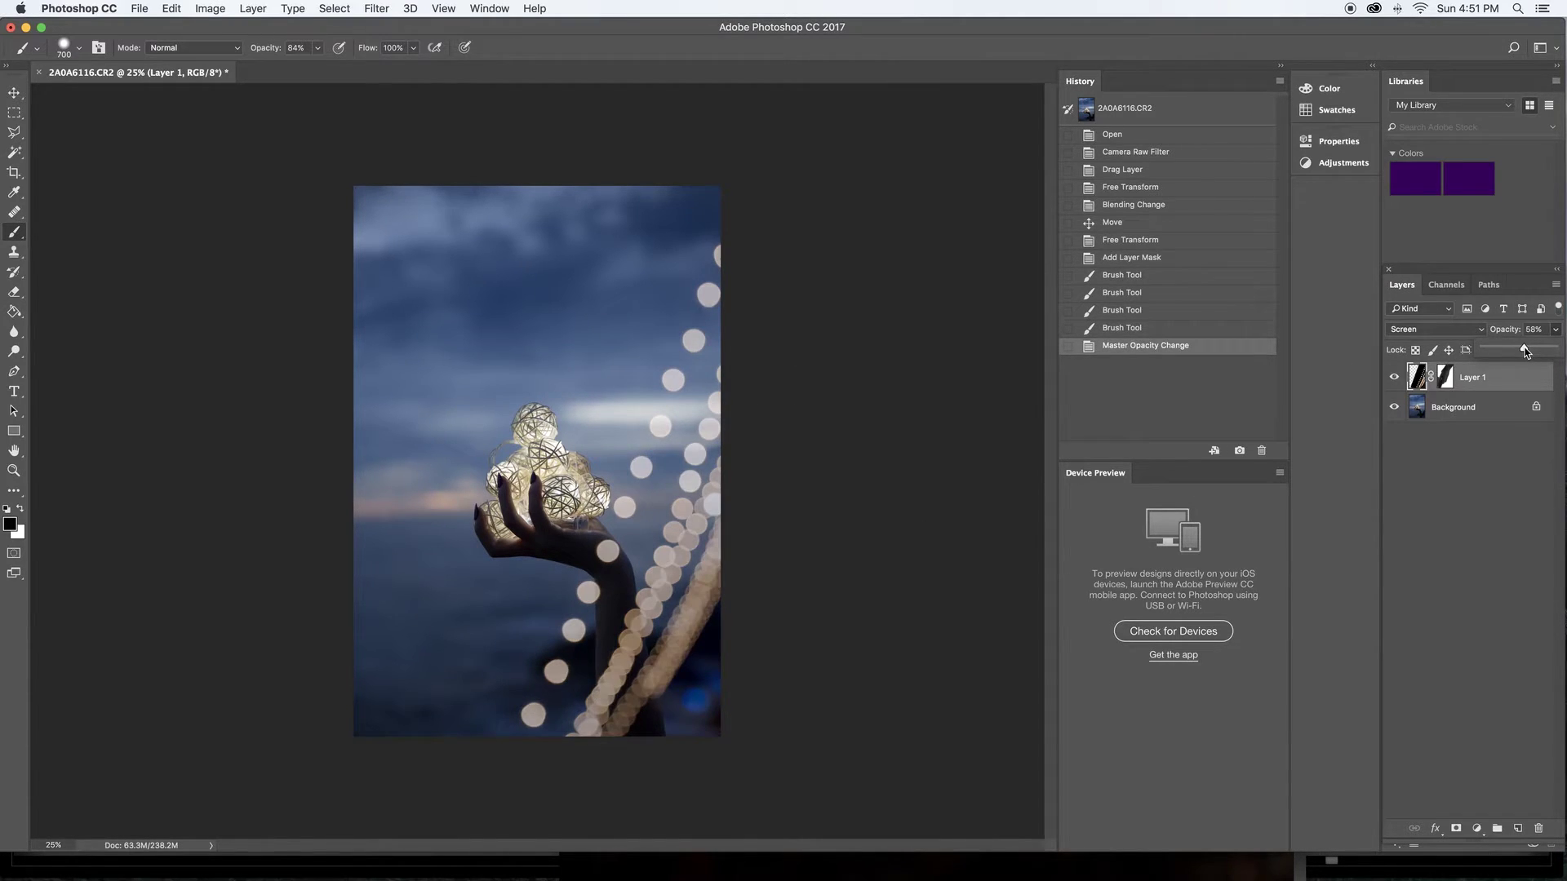
# Shift the light-string layer right and down with the Move tool.
pyautogui.click(14, 92)
pyautogui.moveTo(648, 519); pyautogui.dragTo(698, 575)
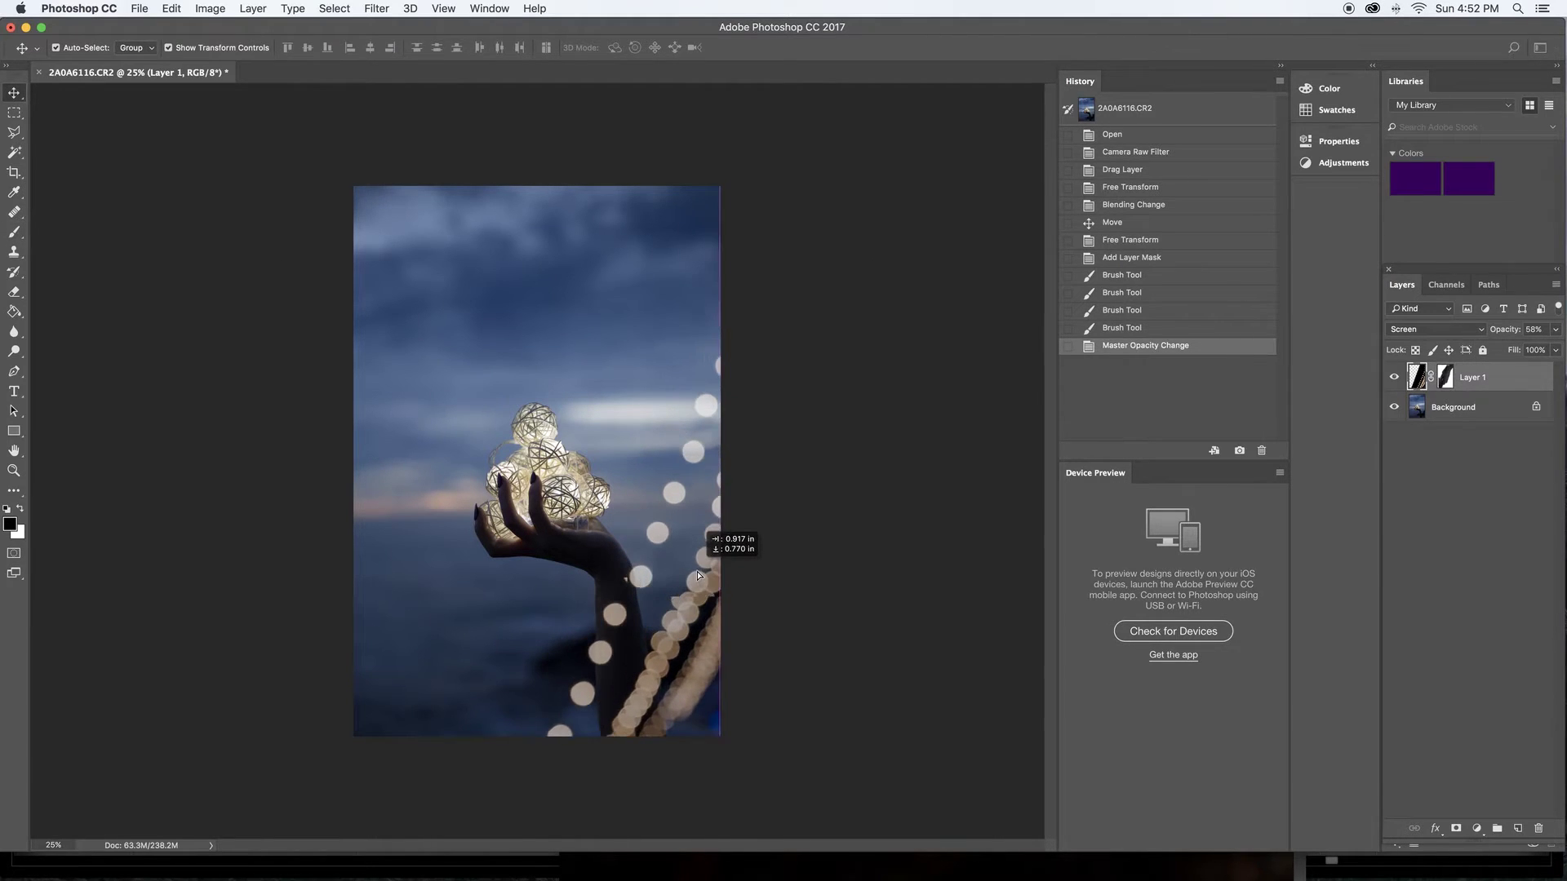
pyautogui.moveTo(698, 576); pyautogui.dragTo(700, 577)
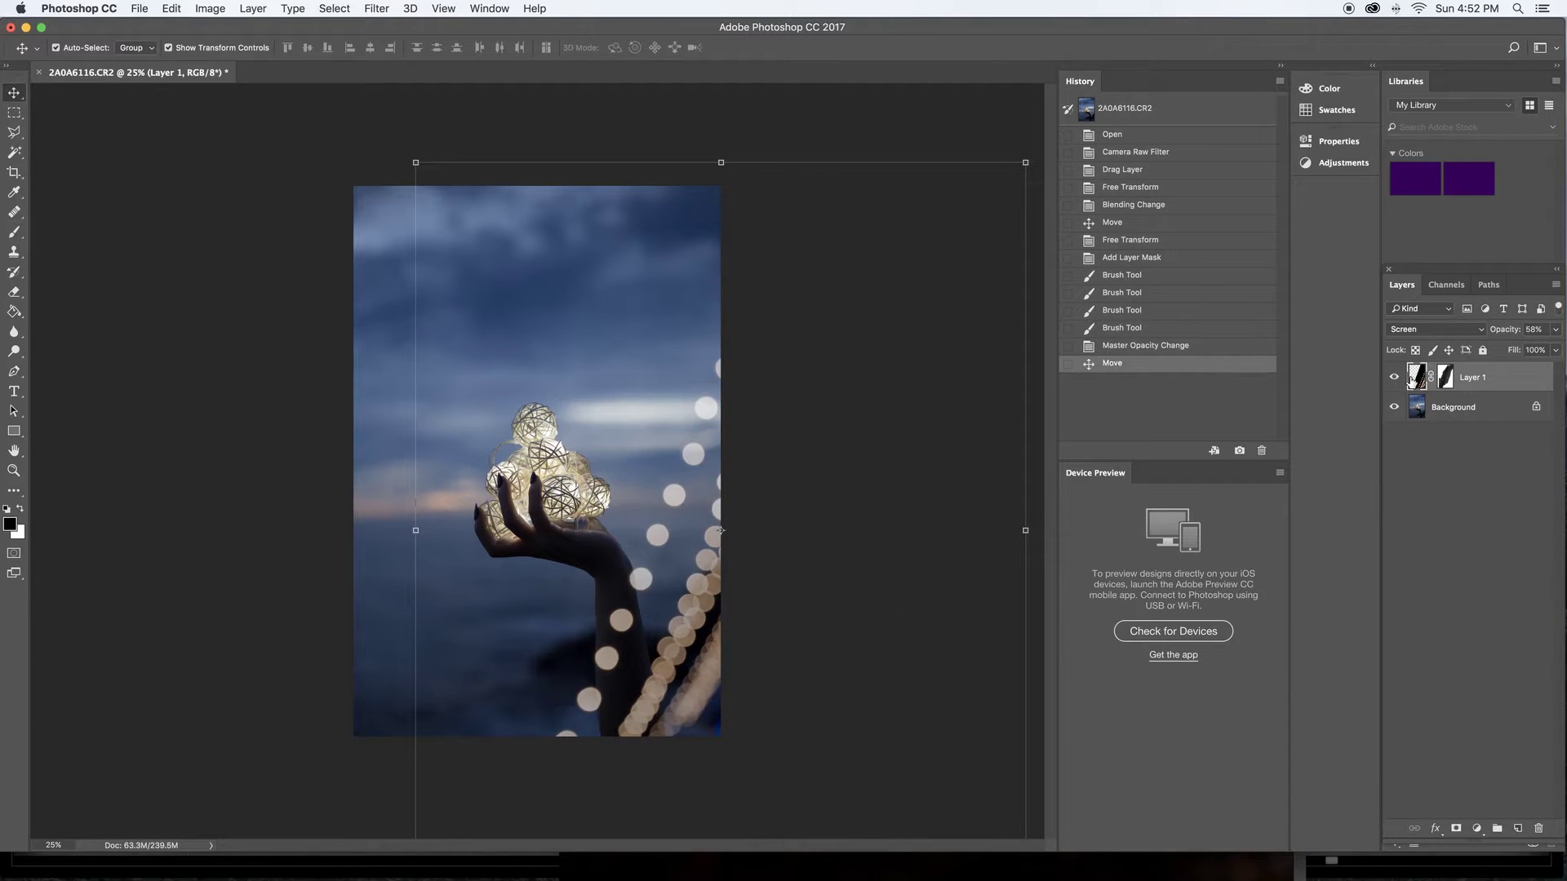
# Duplicate Layer 1 and flip the copy horizontally.
pyautogui.moveTo(1415, 380); pyautogui.dragTo(1519, 830)
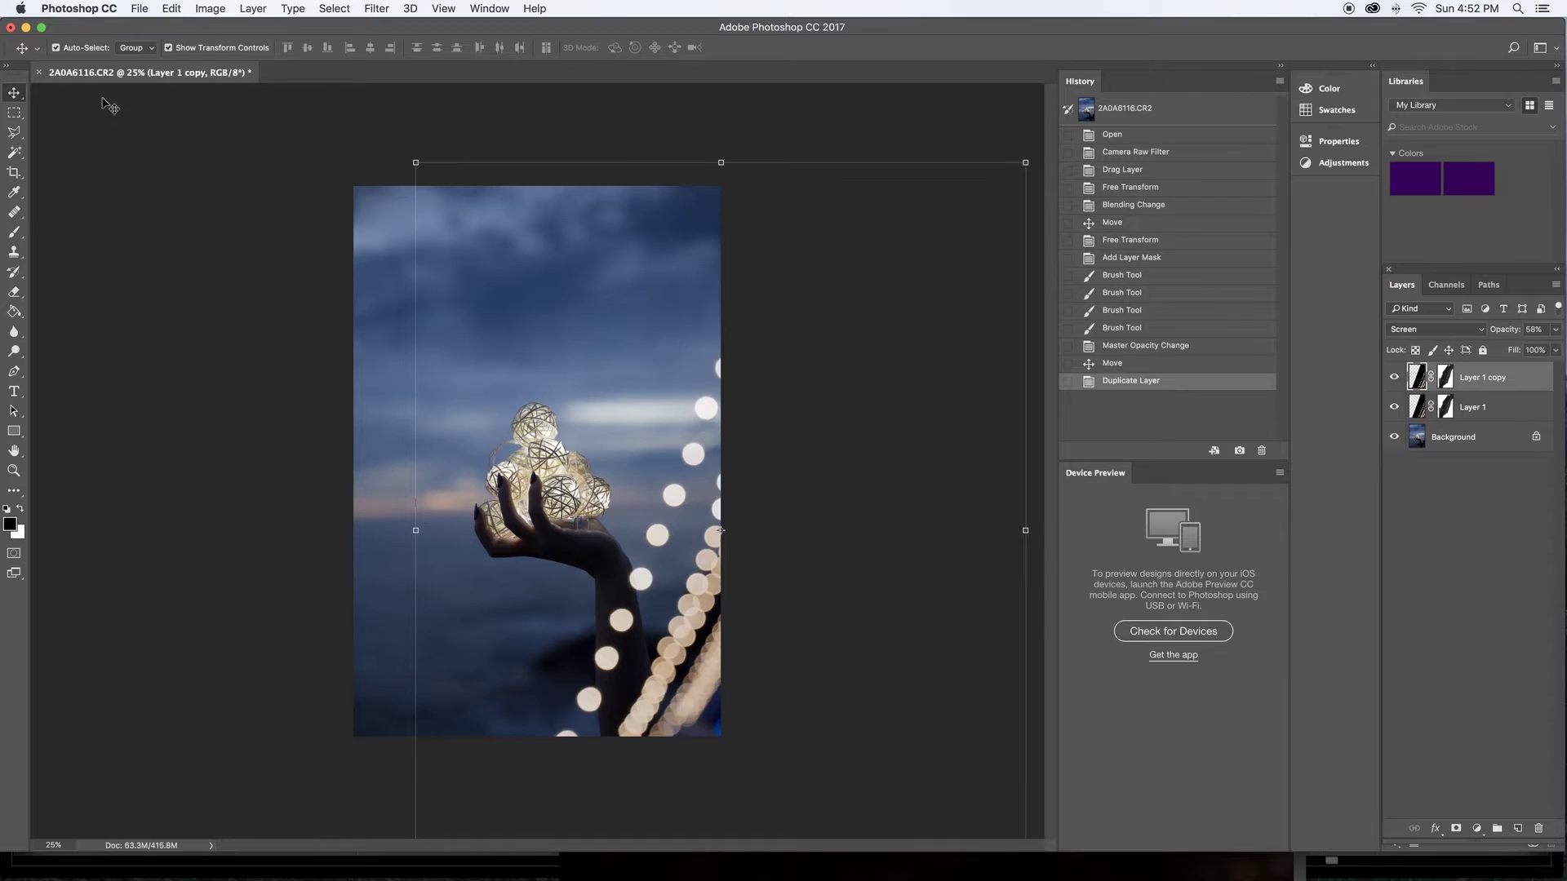
pyautogui.click(207, 10)
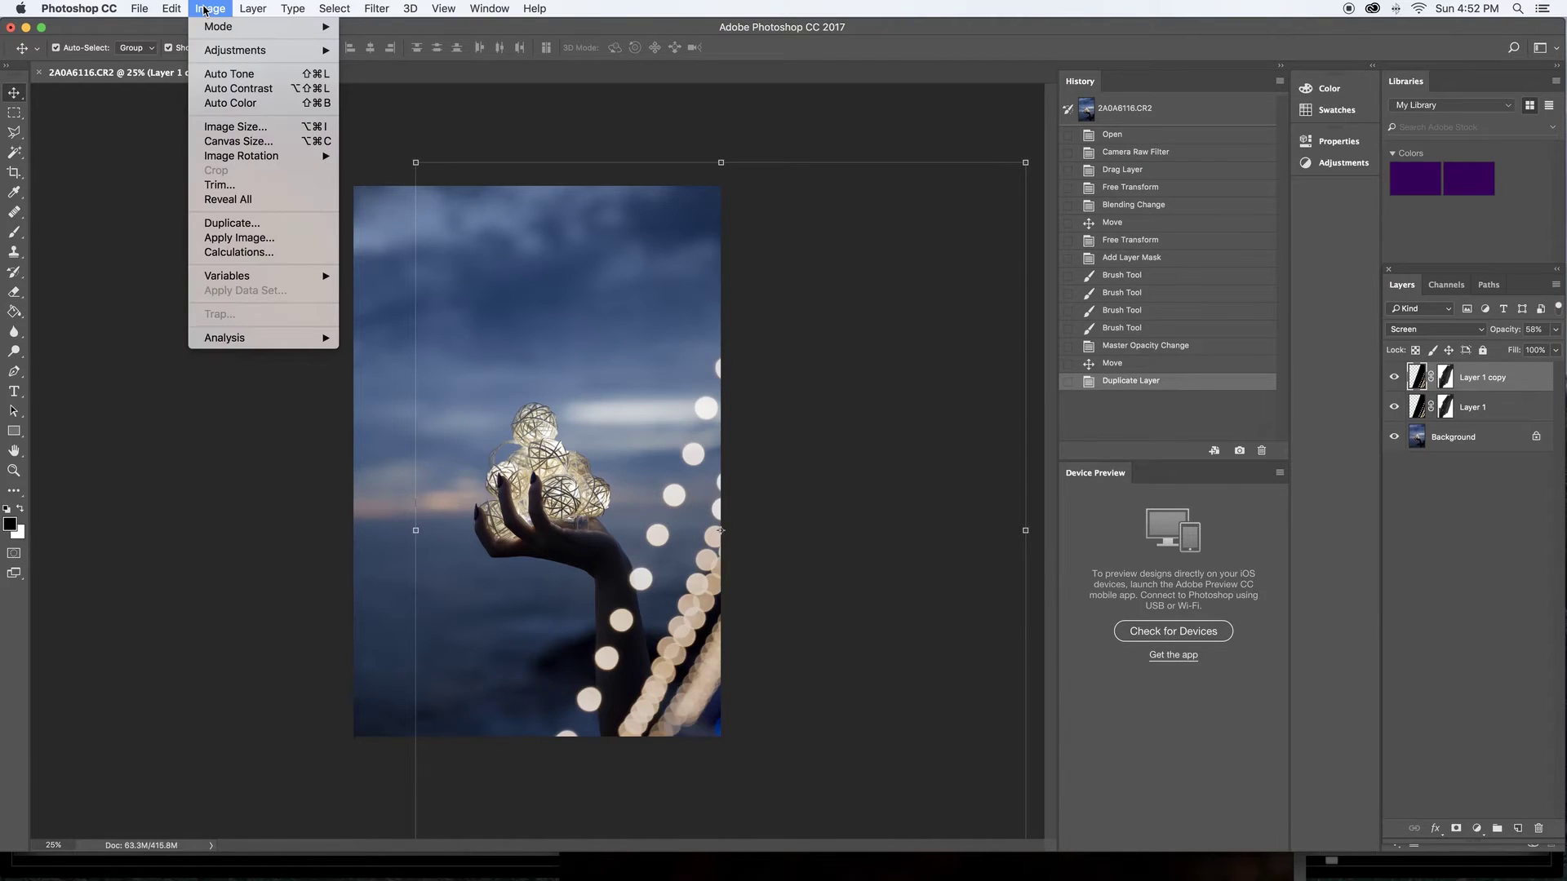
pyautogui.moveTo(196, 349)
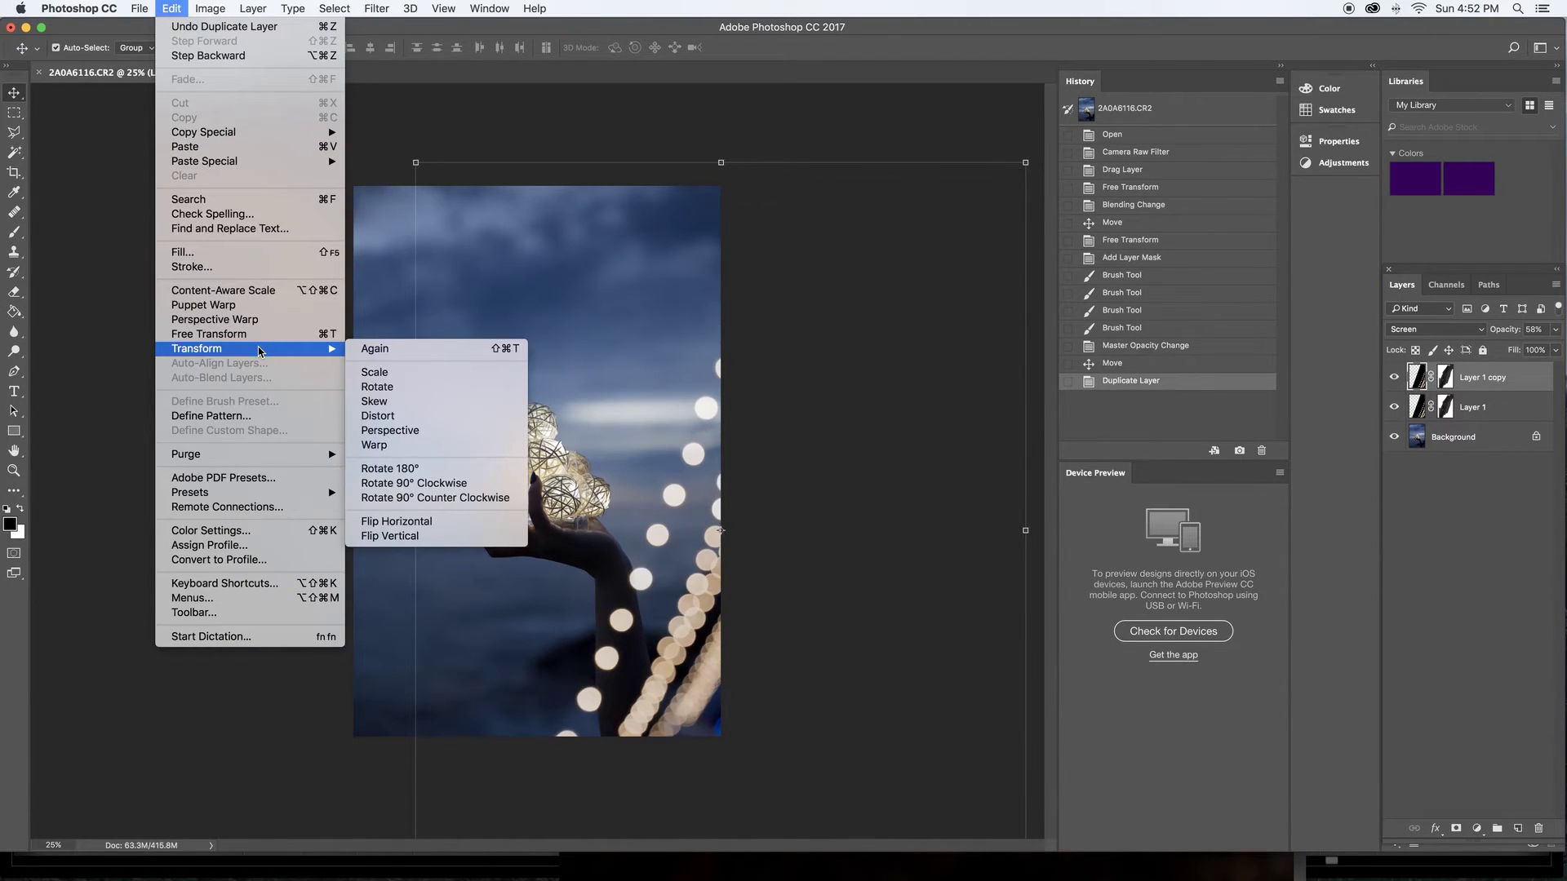
pyautogui.click(474, 521)
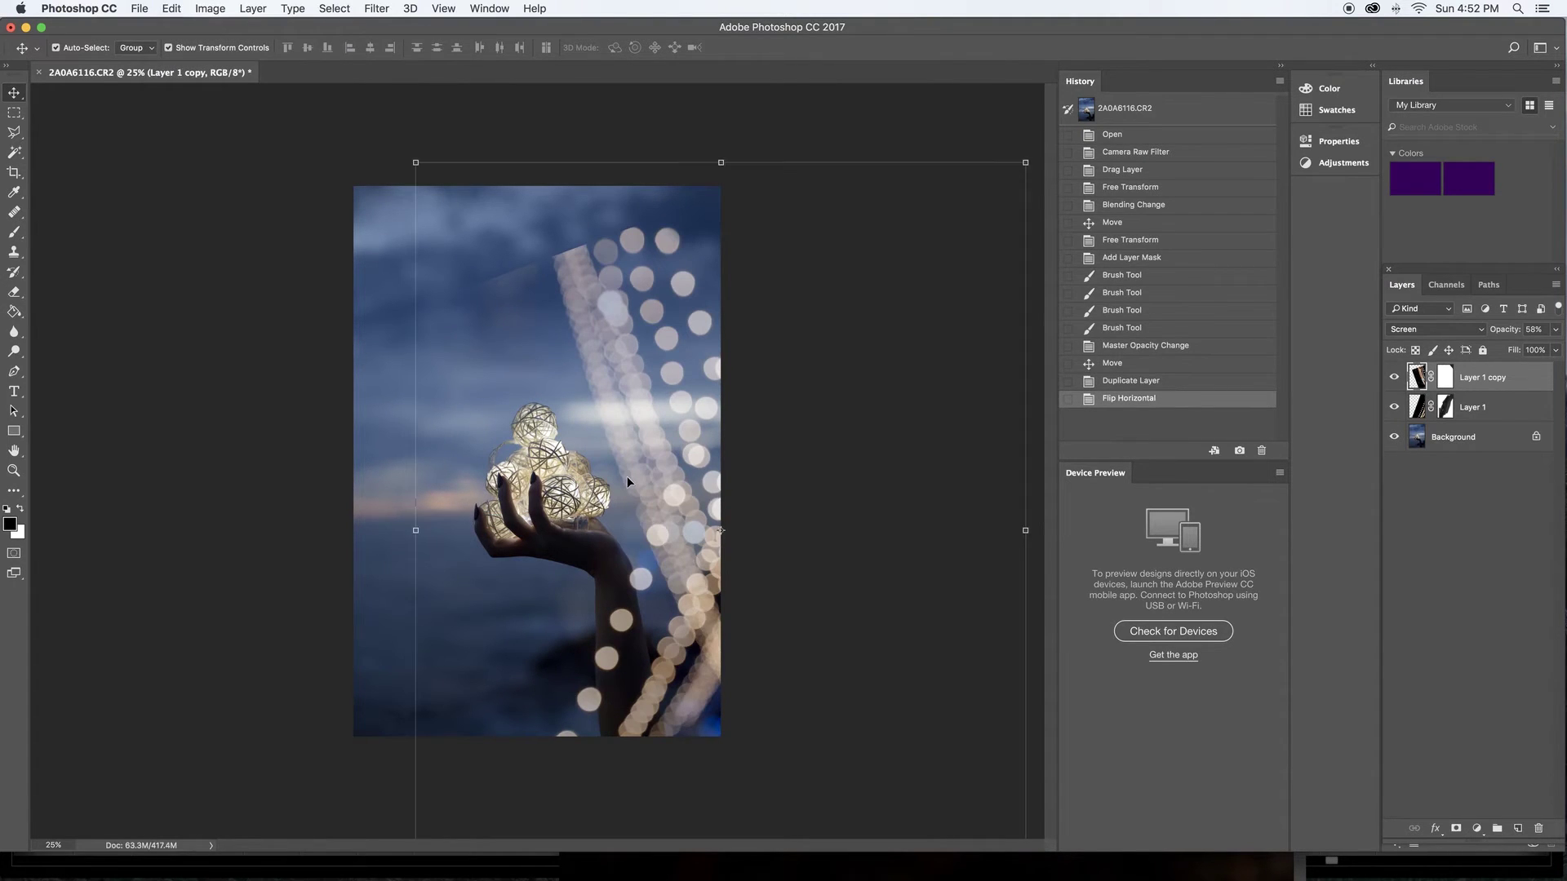
# Move the mirrored light-string copy left toward the lower-left corner.
pyautogui.moveTo(627, 476); pyautogui.dragTo(269, 406)
pyautogui.click(779, 481)
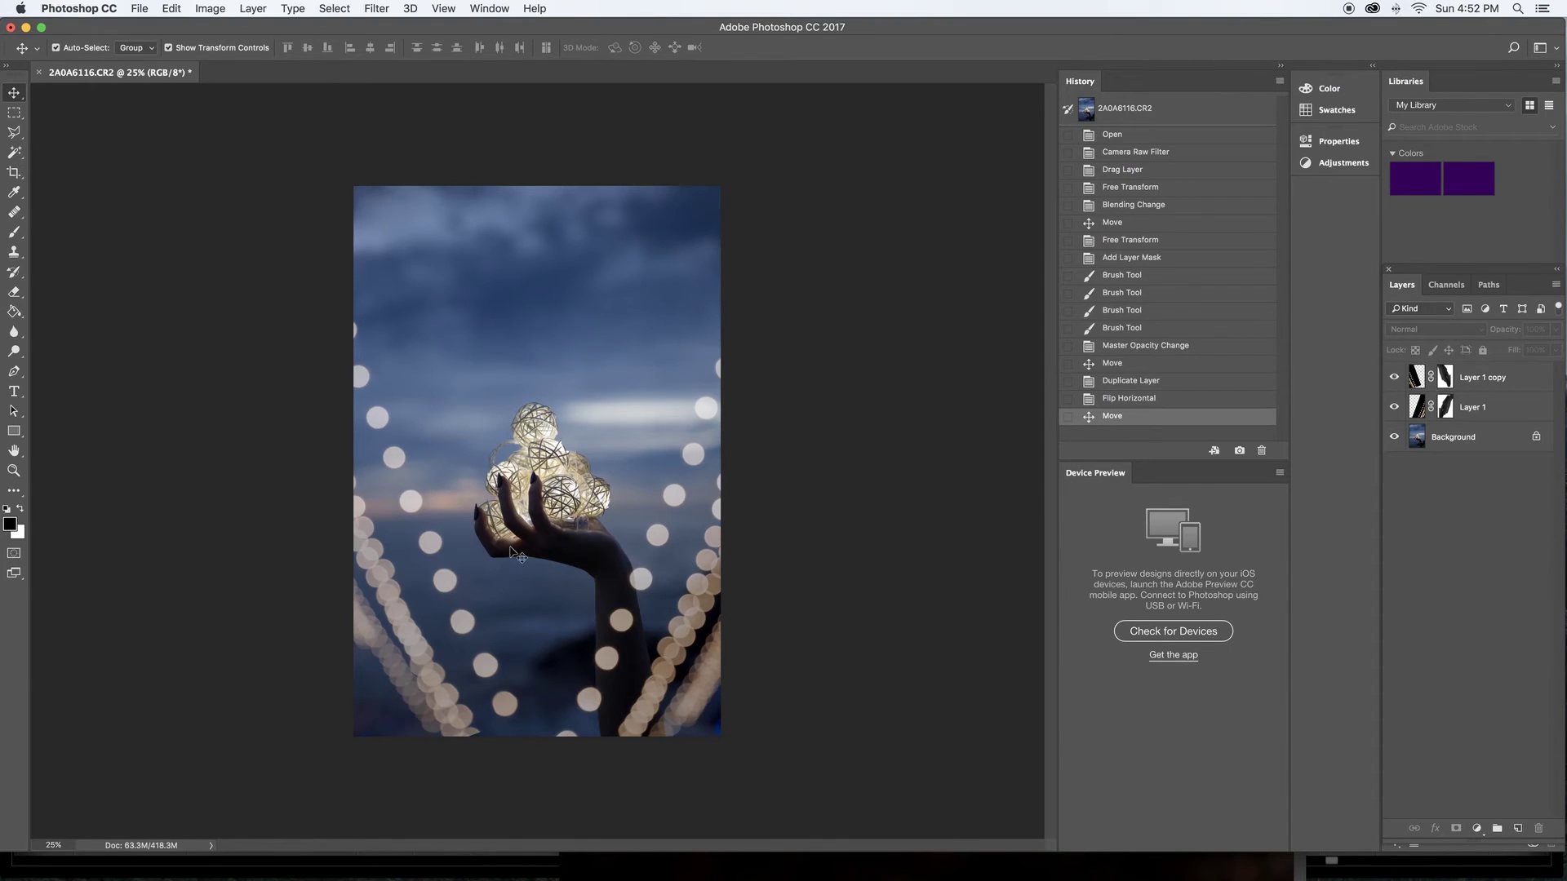
pyautogui.click(399, 589)
pyautogui.moveTo(400, 589)
pyautogui.mouseDown()
pyautogui.moveTo(364, 585)
pyautogui.moveTo(380, 618)
pyautogui.mouseUp()
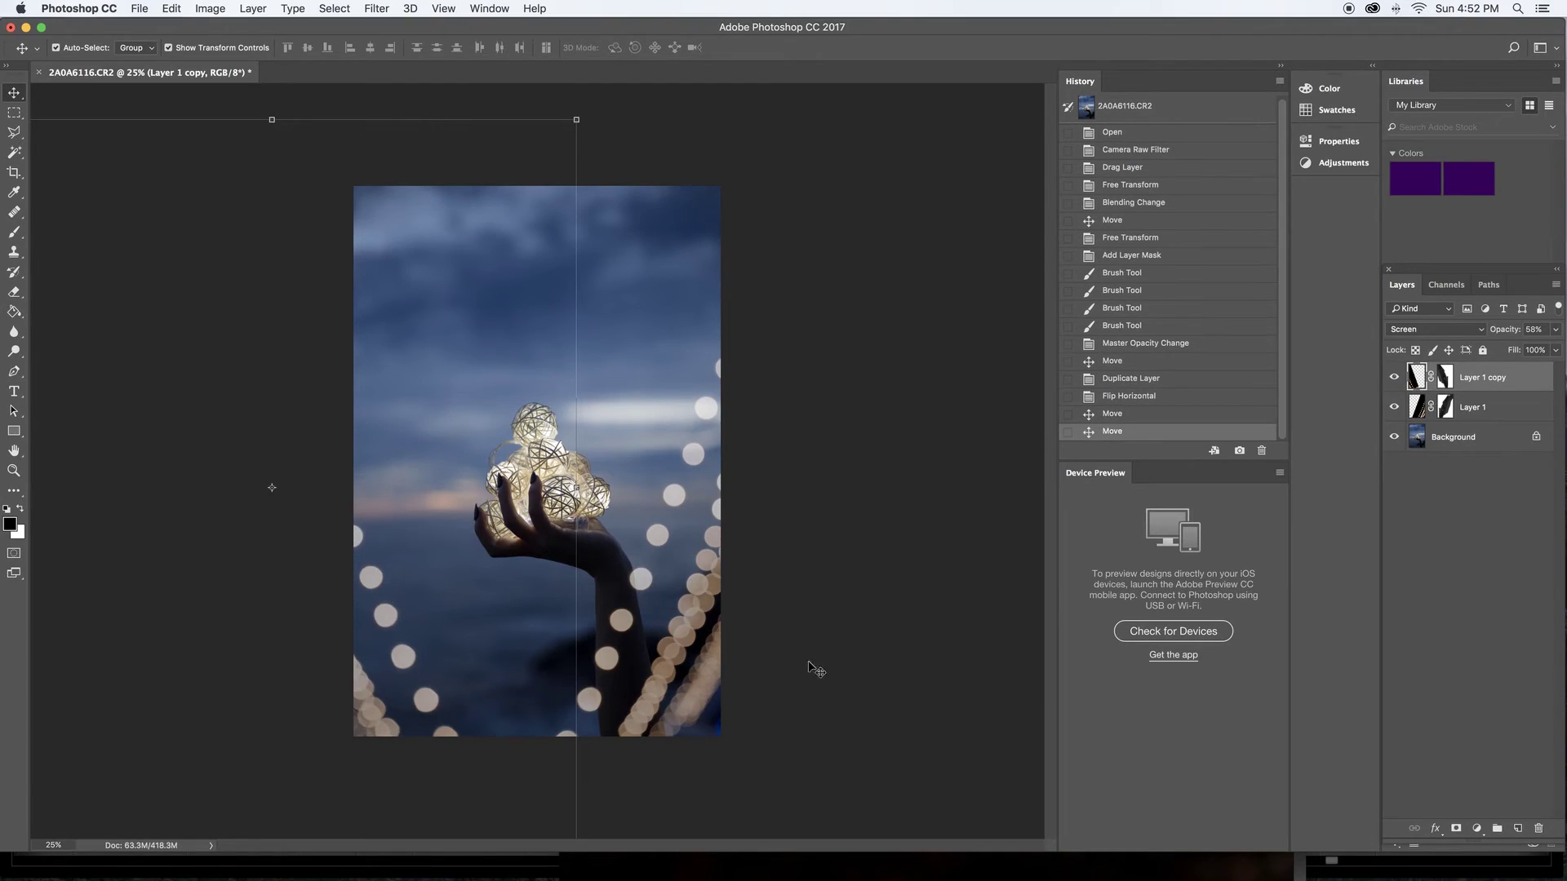
pyautogui.moveTo(424, 716); pyautogui.dragTo(399, 727)
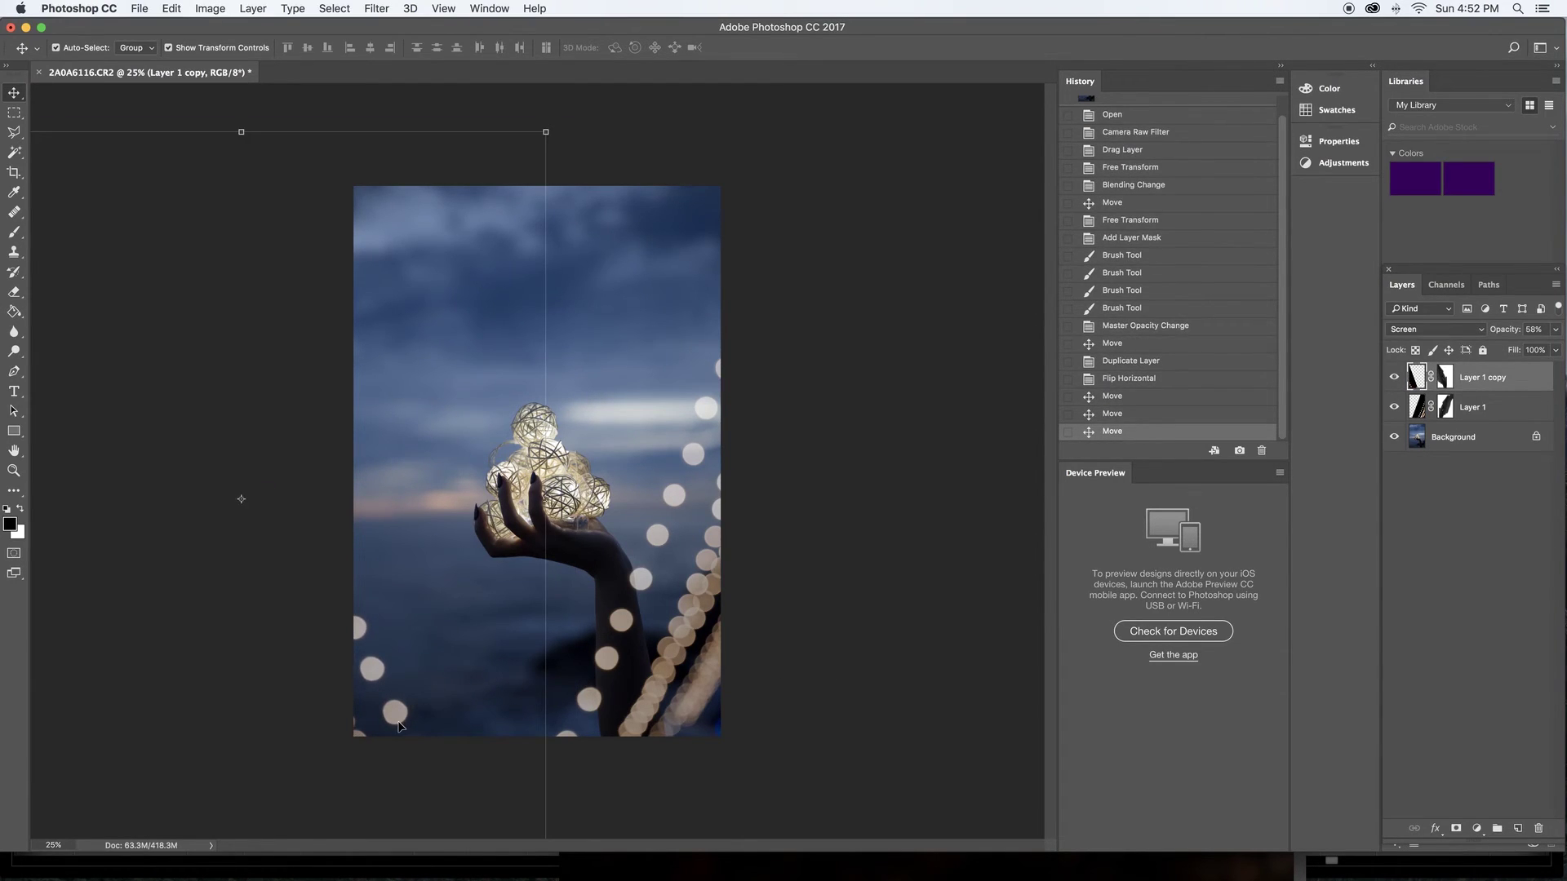